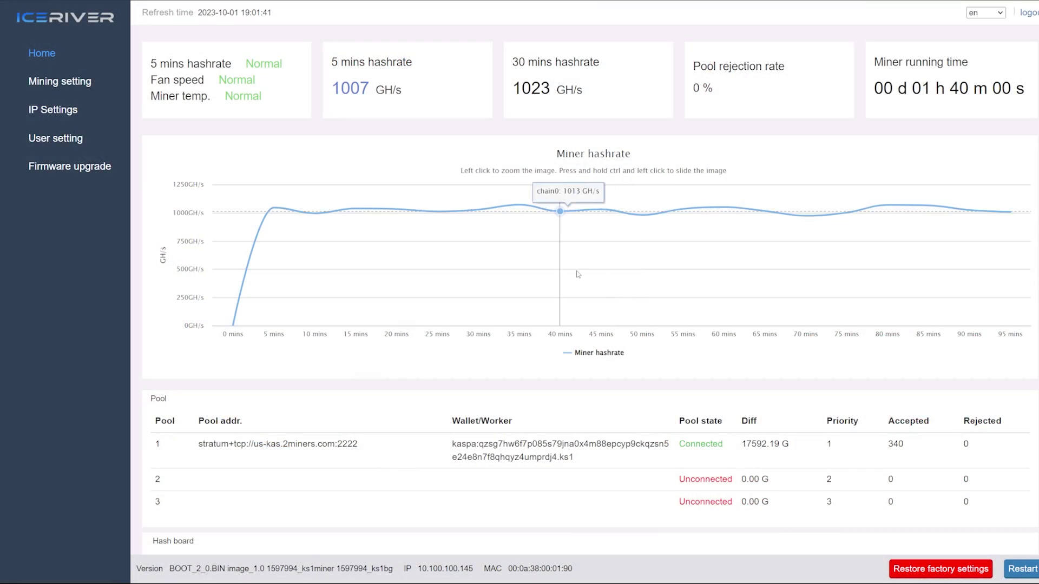
- Review the pool and hardware settings under Mining setting, then go to Firmware upgrade
{"action": "left_click", "coordinate": [75, 86]}
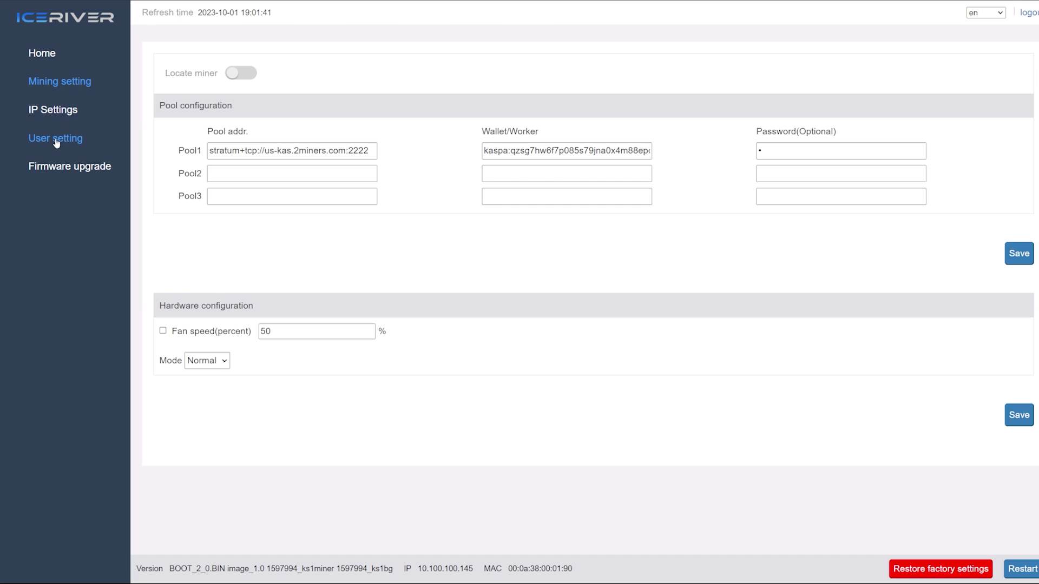
{"action": "left_click", "coordinate": [71, 170]}
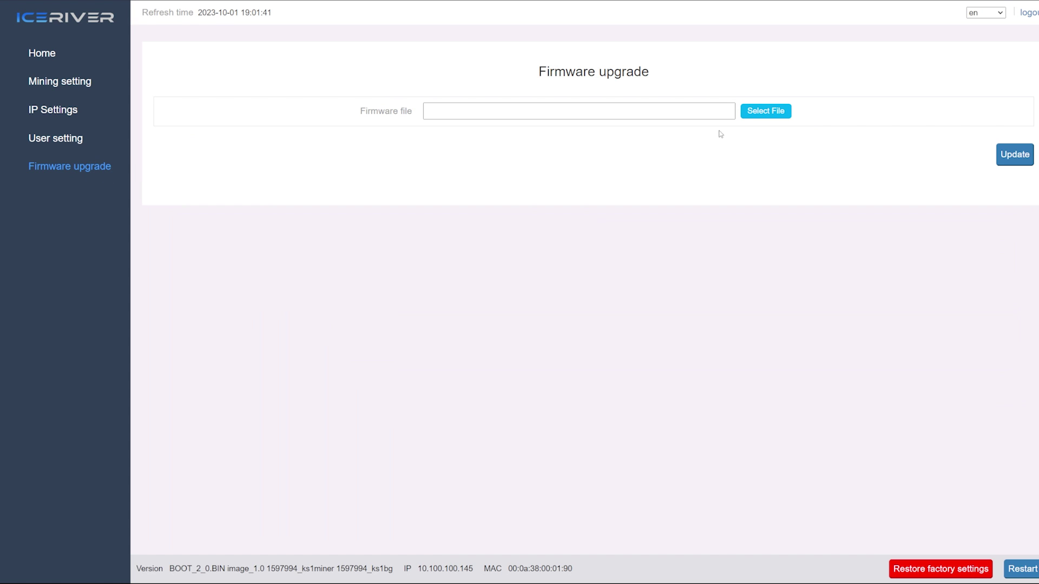
- From the file browser, extract Ks1_IDNum-1-0190.zip with 7-Zip into its own Ks1_IDNum-1-0190 folder
{"action": "left_click", "coordinate": [765, 111]}
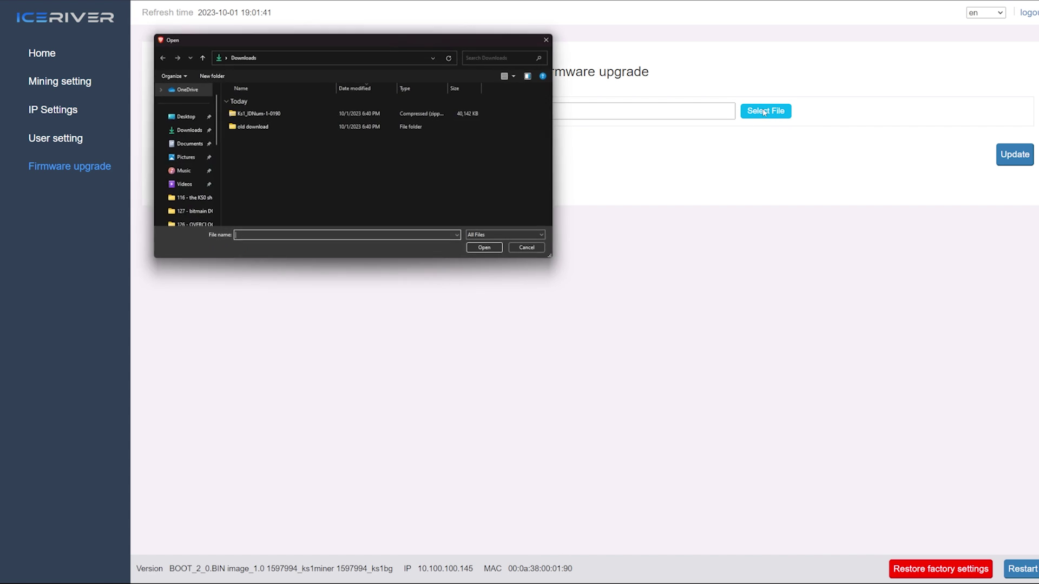
{"action": "right_click", "coordinate": [263, 117]}
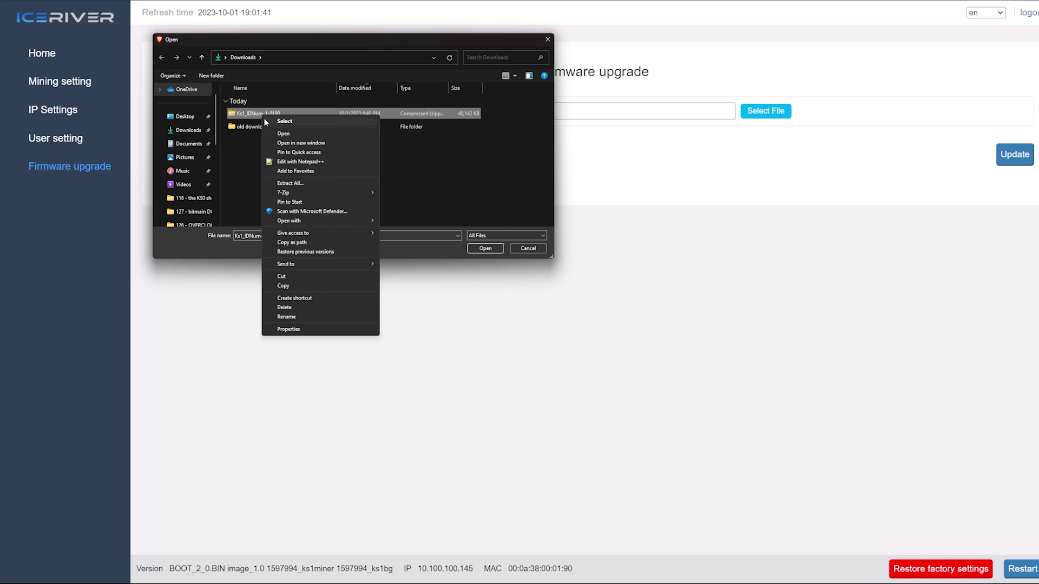
{"action": "mouse_move", "coordinate": [299, 192]}
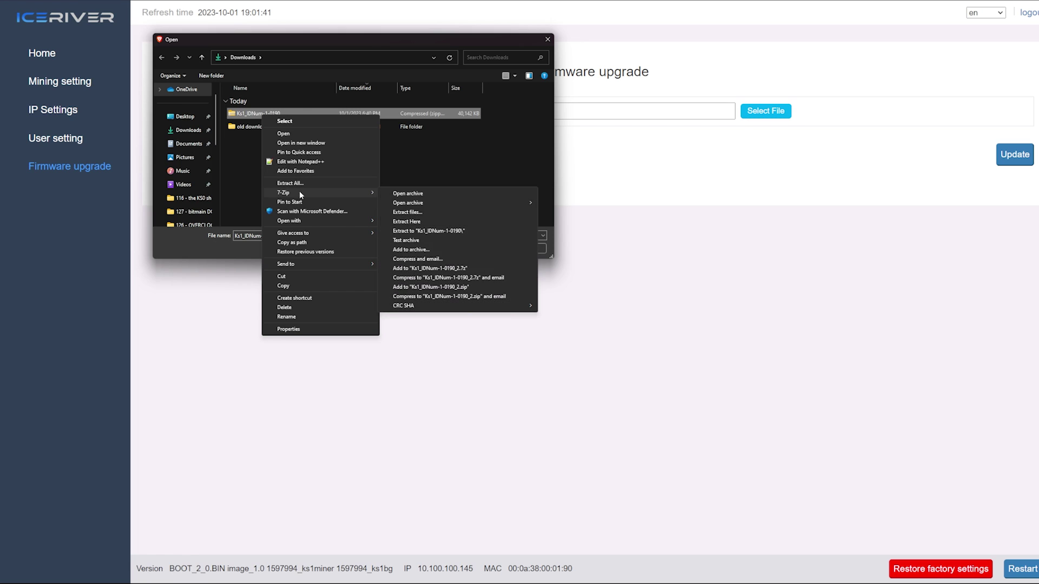
{"action": "left_click", "coordinate": [432, 232]}
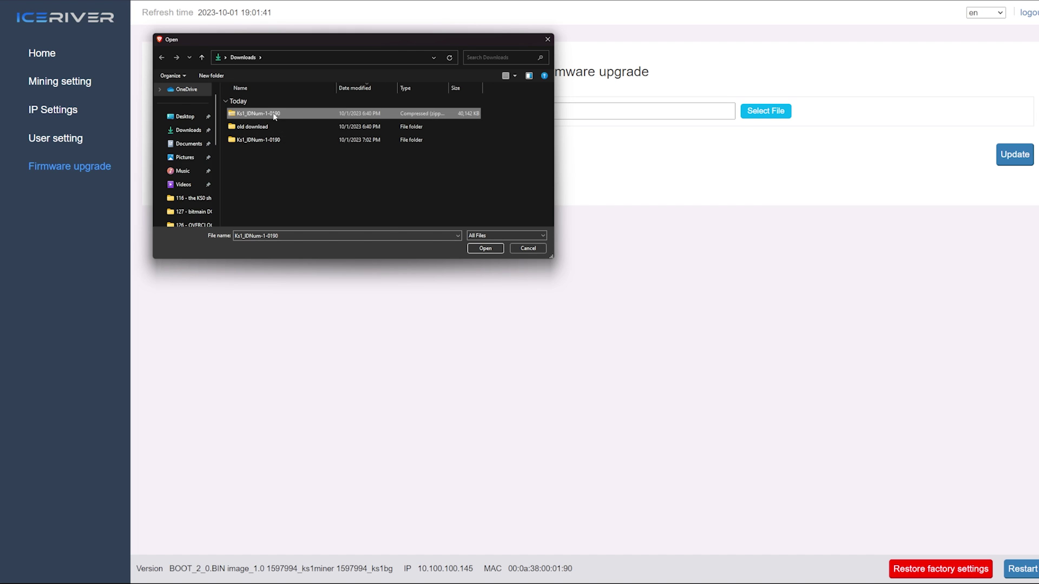
{"action": "right_click", "coordinate": [272, 115]}
{"action": "mouse_move", "coordinate": [356, 190]}
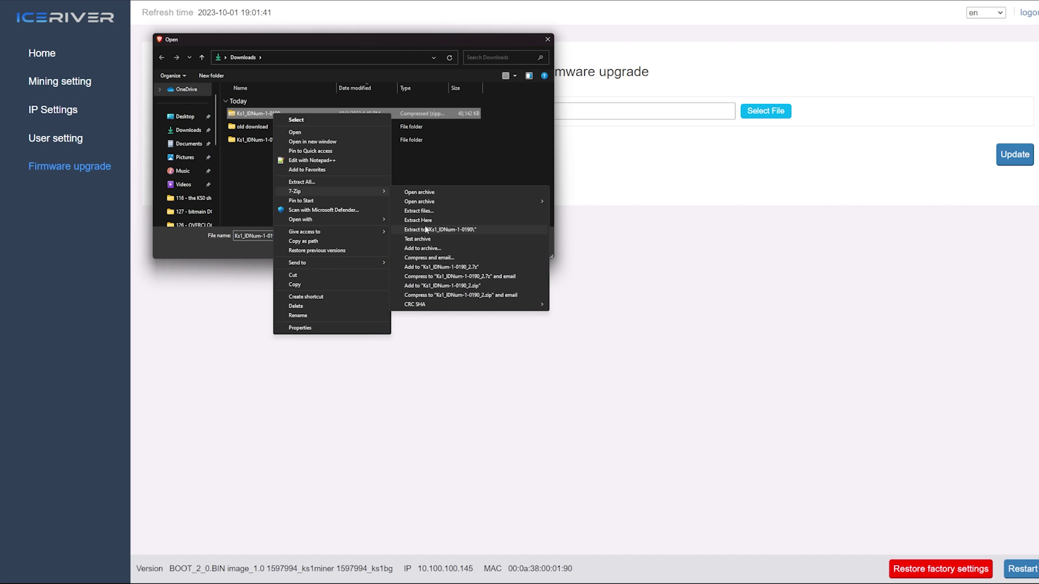
{"action": "left_click", "coordinate": [226, 172]}
{"action": "left_click", "coordinate": [269, 141]}
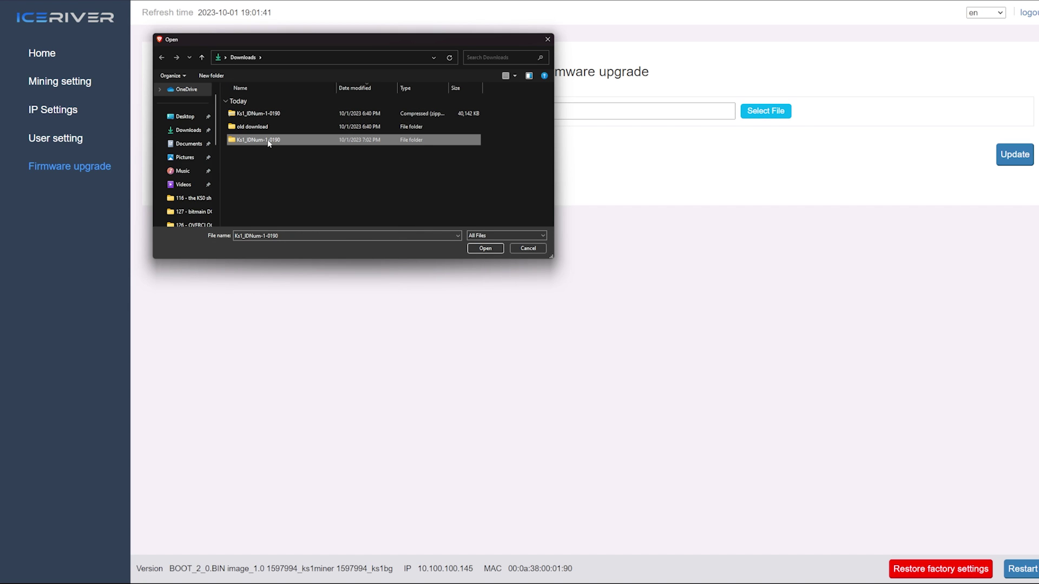
- Load 1250G_ks1_update.bgz from the Ks1_IDNum-1-0190 folder and start the firmware update
{"action": "double_click", "coordinate": [269, 141]}
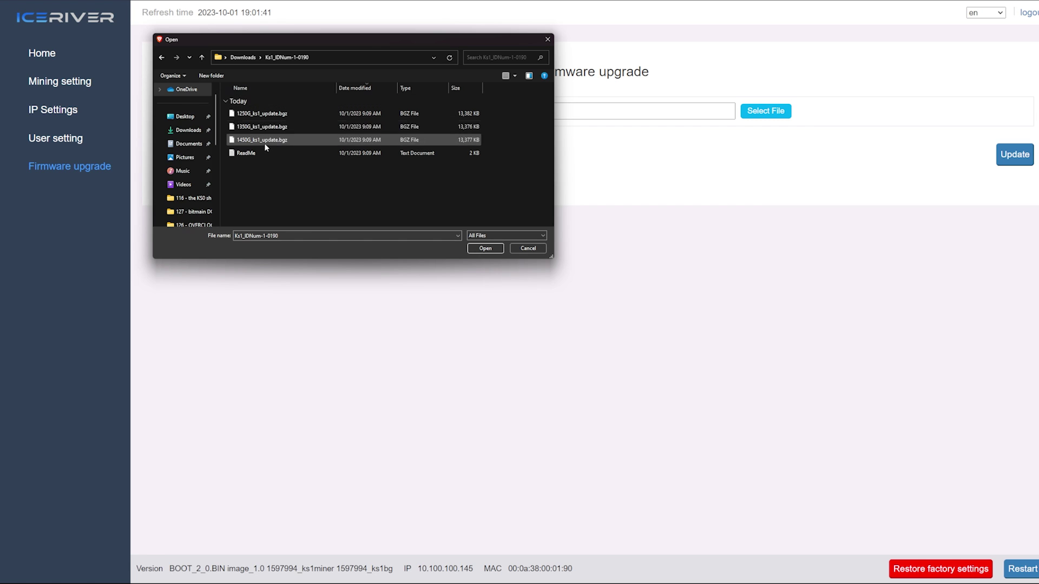
{"action": "left_click_drag", "start_coordinate": [334, 40], "coordinate": [443, 151]}
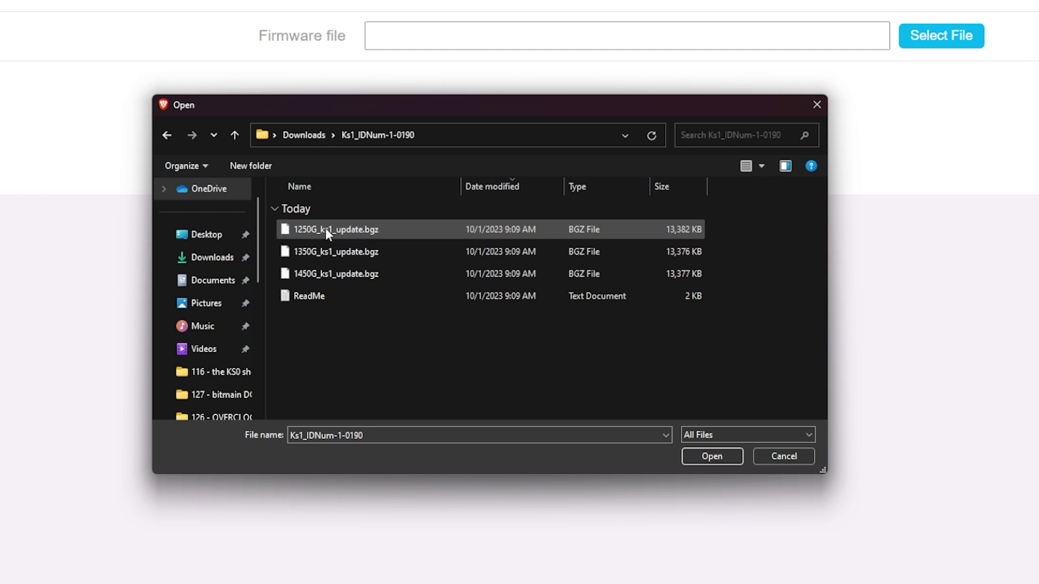
{"action": "left_click", "coordinate": [326, 229]}
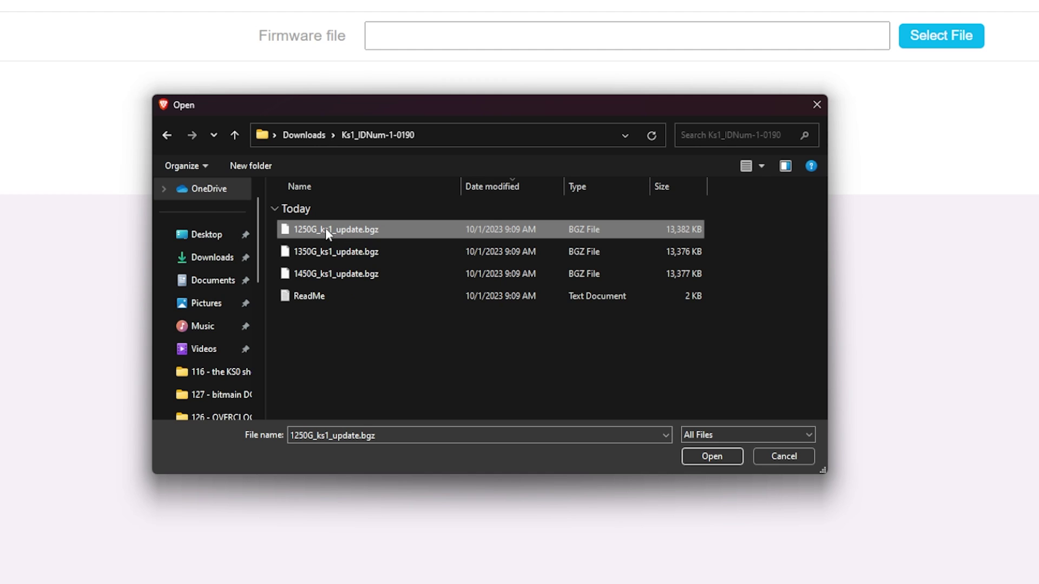
{"action": "left_click", "coordinate": [703, 459]}
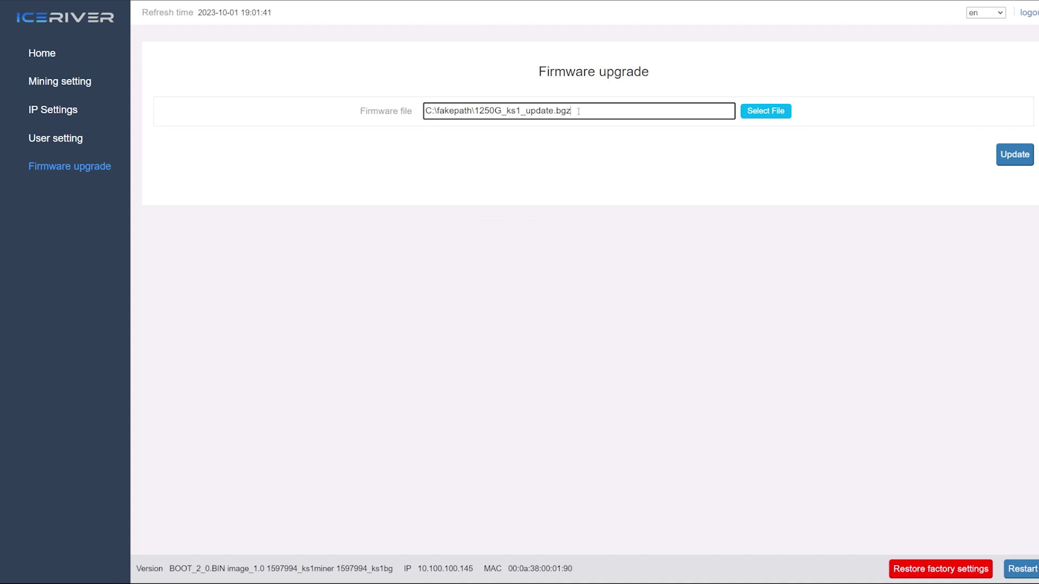
{"action": "triple_click", "coordinate": [579, 112]}
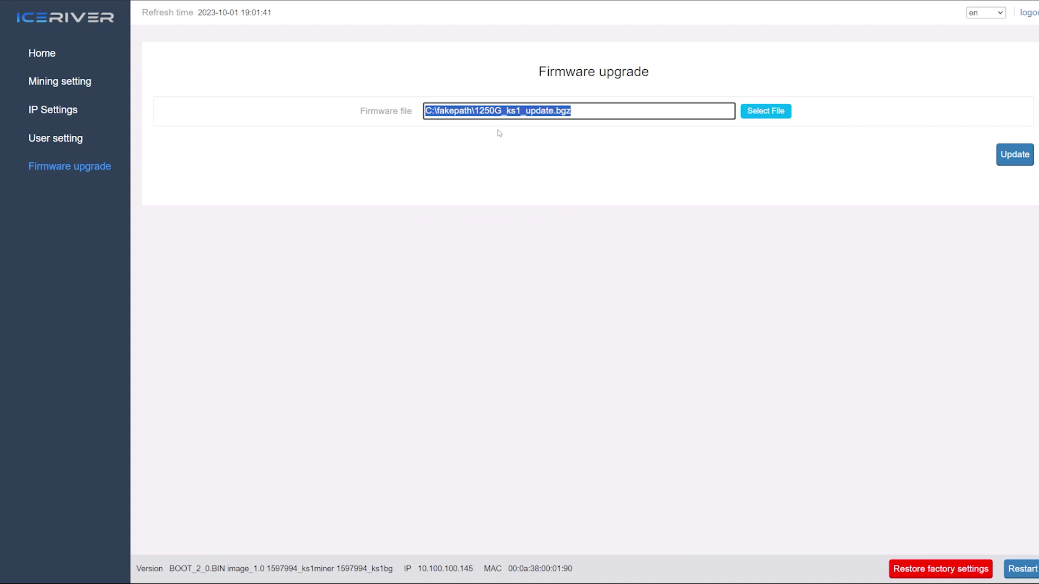
{"action": "left_click", "coordinate": [592, 148]}
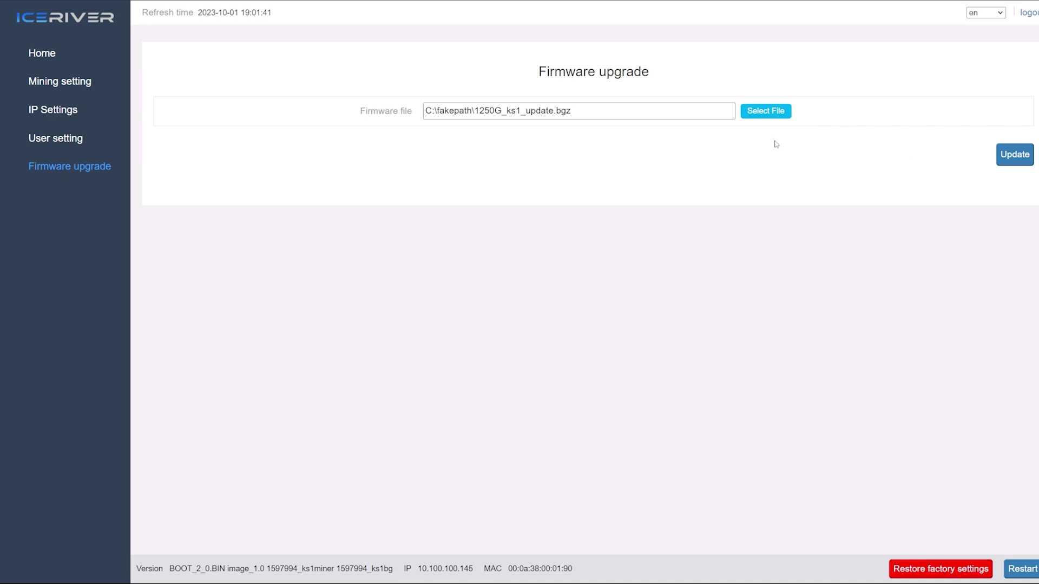
{"action": "left_click", "coordinate": [1014, 157]}
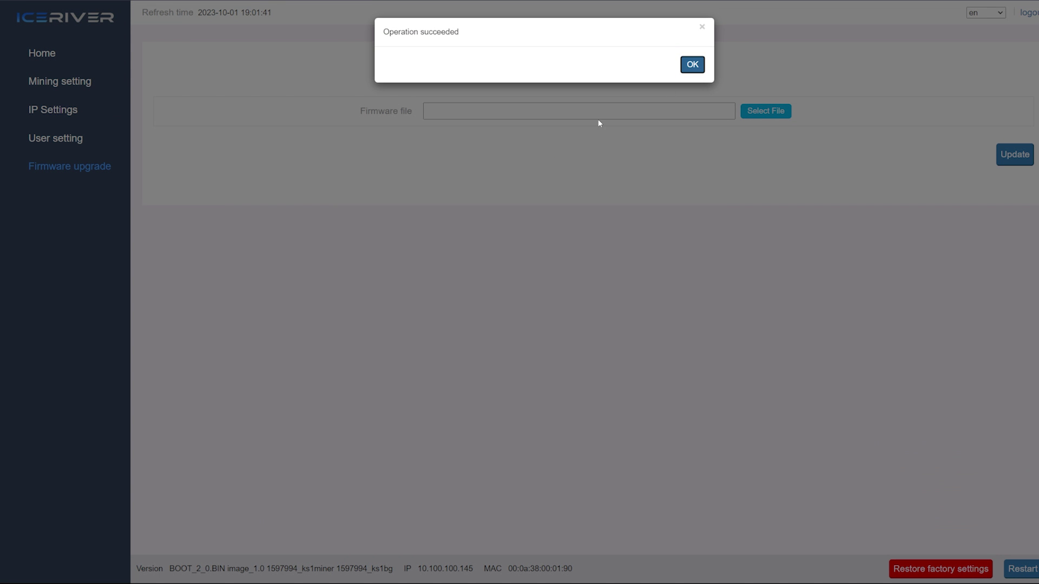
- Acknowledge the successful upload, confirm the miner restart, and return to the Home dashboard
{"action": "left_click", "coordinate": [693, 66]}
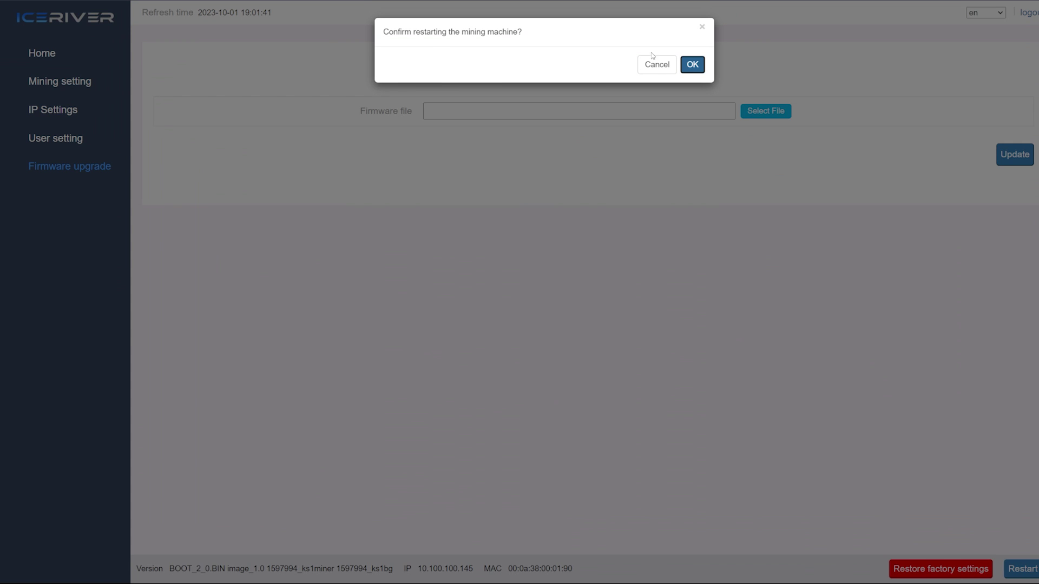
{"action": "left_click", "coordinate": [692, 65]}
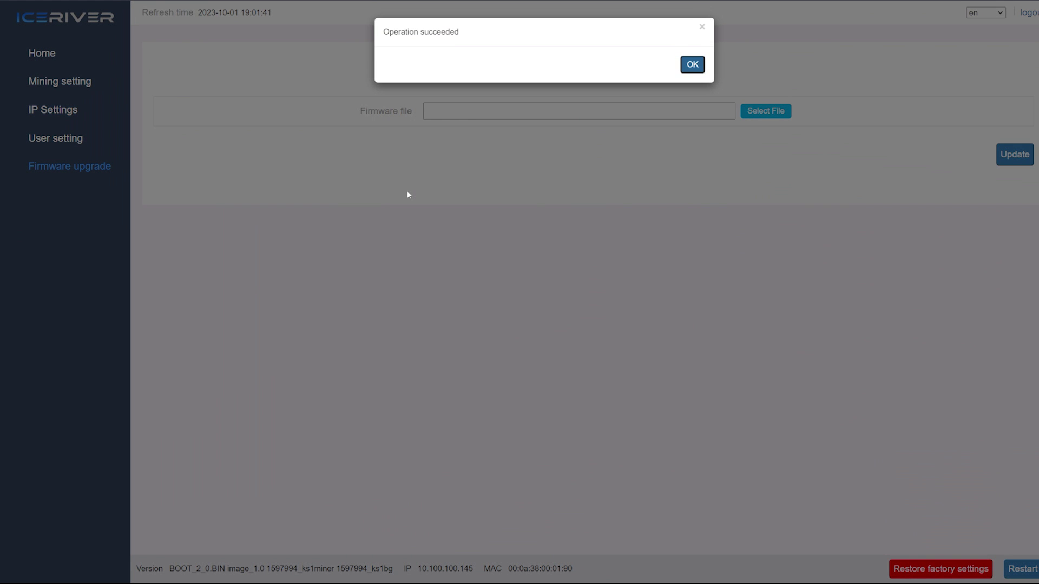
{"action": "left_click", "coordinate": [694, 65]}
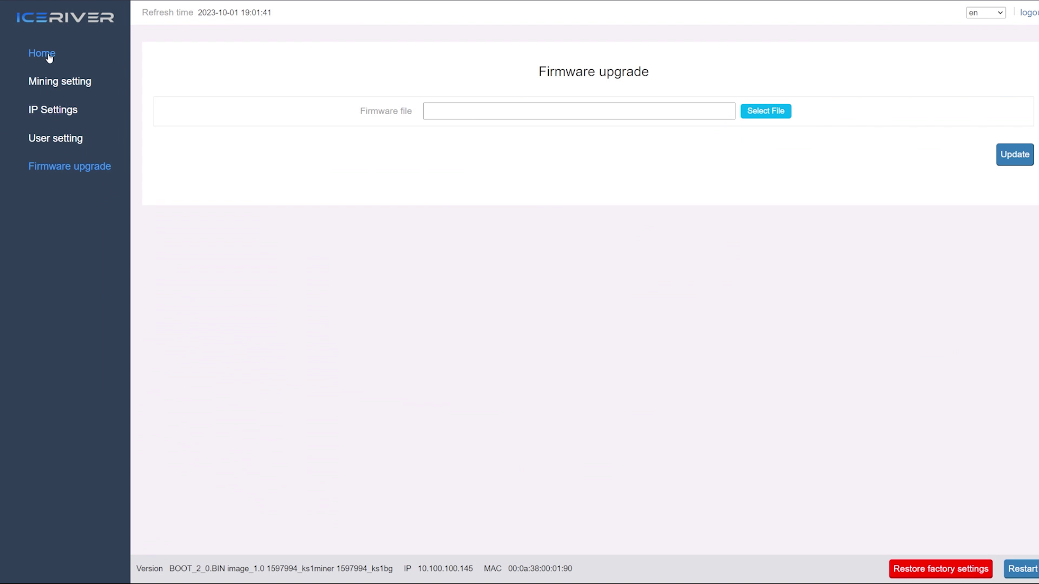
{"action": "left_click", "coordinate": [49, 56]}
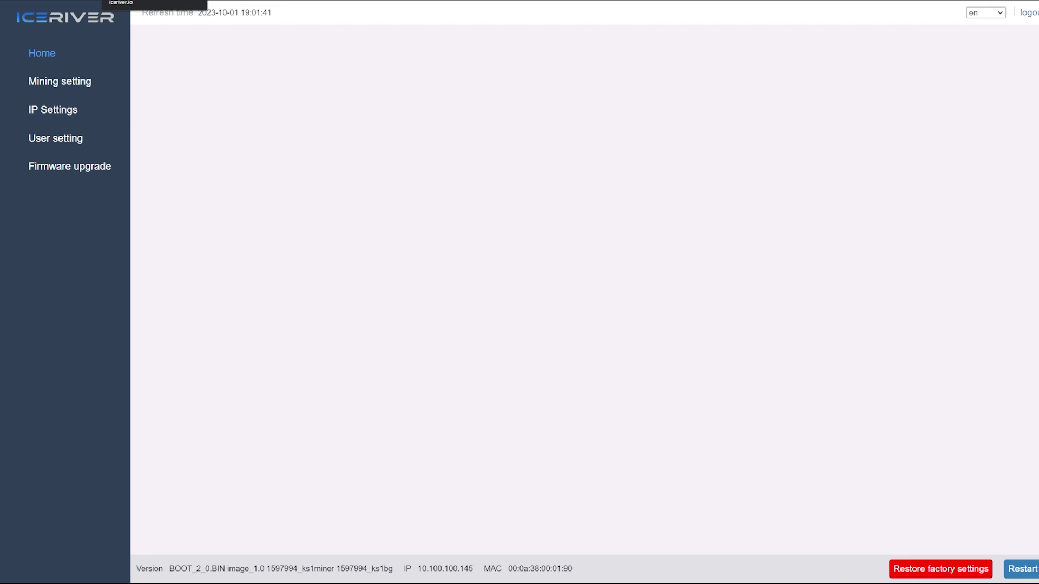
{"action": "left_click", "coordinate": [154, 2]}
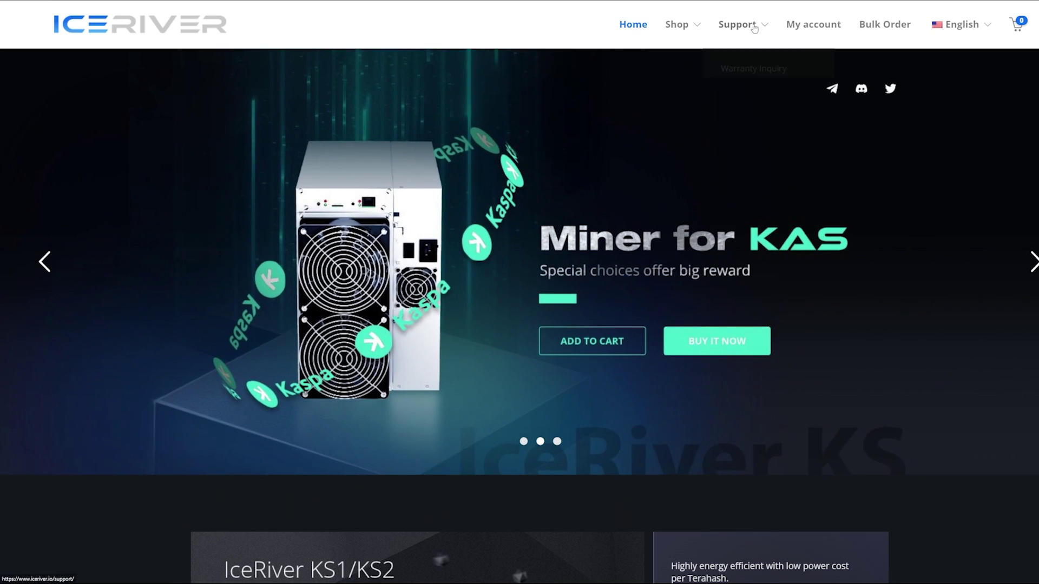
- On iceriver.io, go to Firmware Download and highlight the ICERIVER-KAS-KS1-20230916 firmware entry
{"action": "left_click", "coordinate": [754, 28]}
{"action": "scroll", "coordinate": [710, 325], "scroll_direction": "down", "scroll_amount": 8}
{"action": "scroll", "coordinate": [332, 223], "scroll_direction": "up", "scroll_amount": 8}
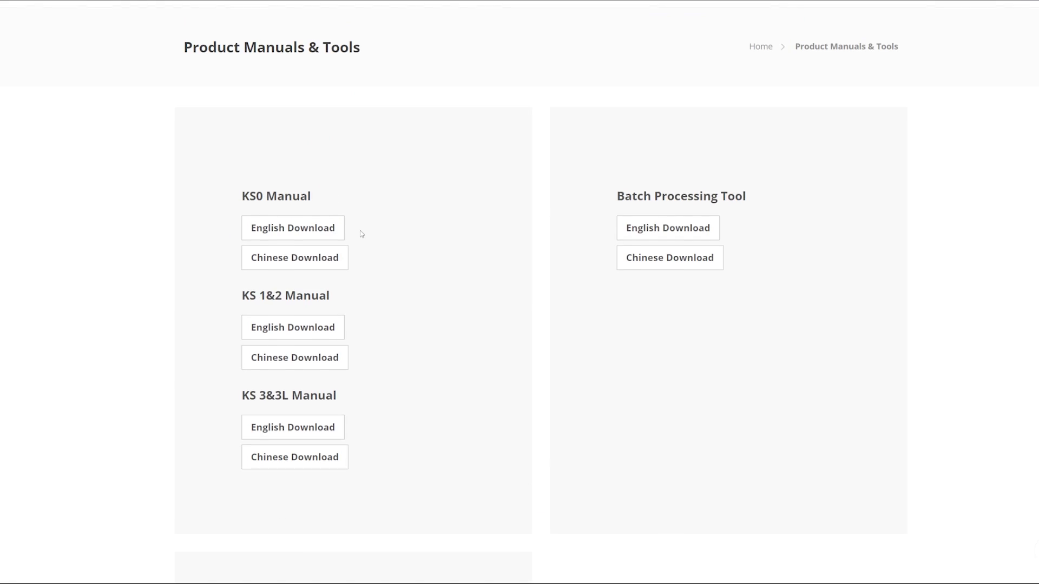
{"action": "scroll", "coordinate": [361, 233], "scroll_direction": "down", "scroll_amount": 6}
{"action": "left_click", "coordinate": [318, 324]}
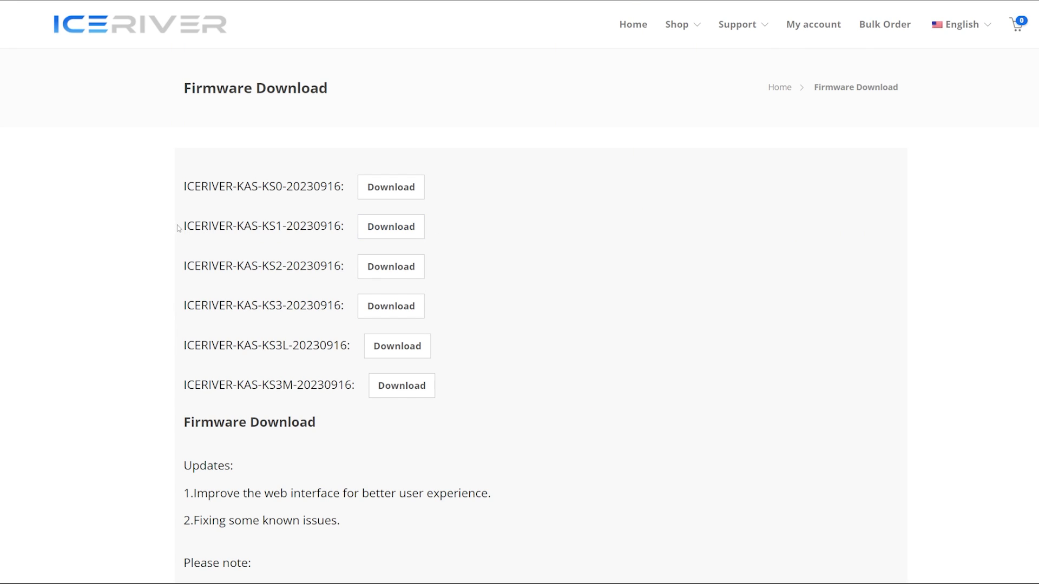
{"action": "left_click_drag", "start_coordinate": [178, 228], "coordinate": [468, 233]}
{"action": "left_click", "coordinate": [464, 234]}
{"action": "left_click_drag", "start_coordinate": [342, 226], "coordinate": [183, 227]}
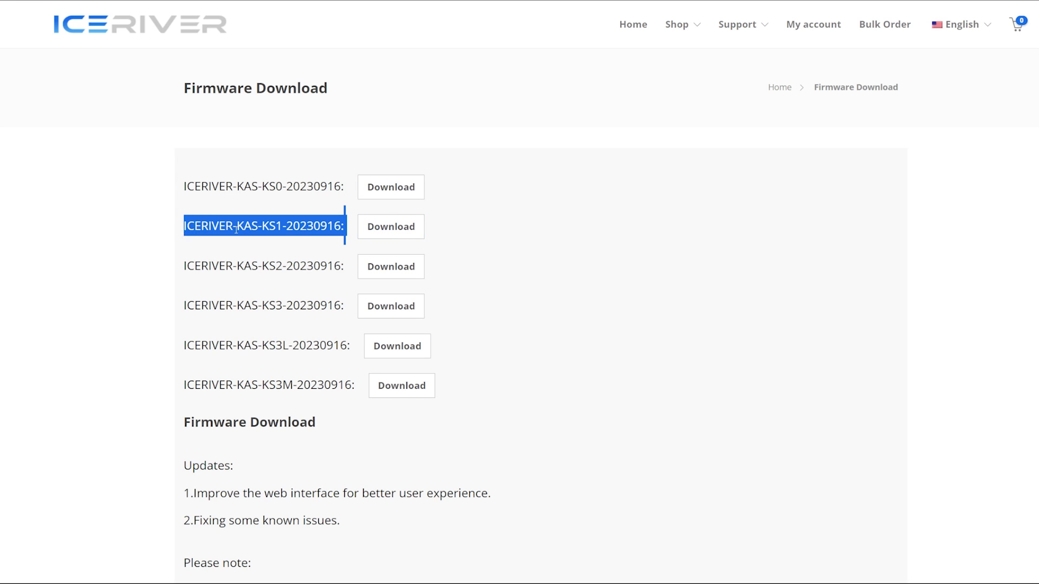
{"action": "left_click", "coordinate": [390, 15]}
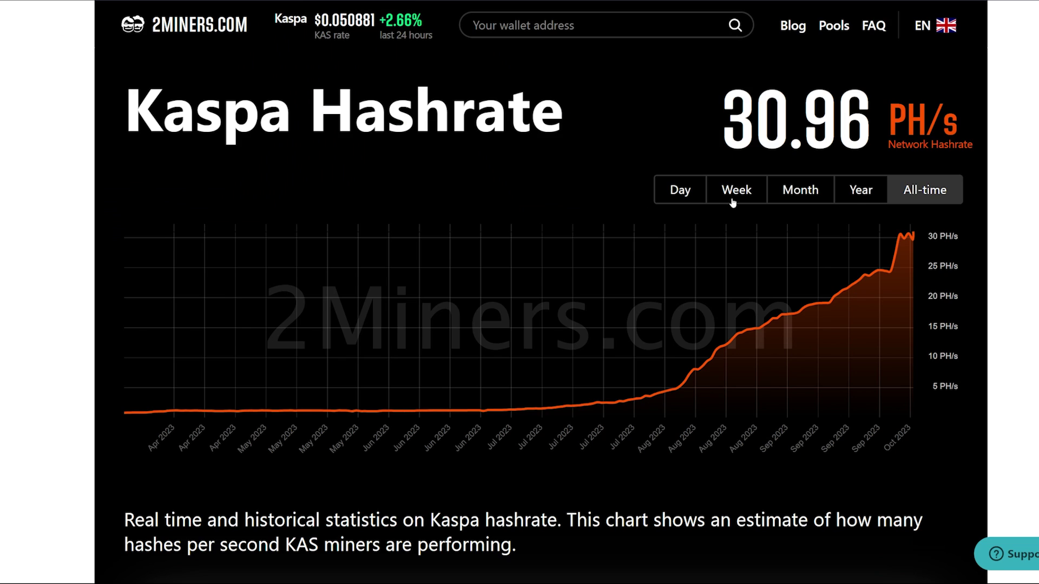
- Switch the 2Miners Kaspa hashrate chart to All-time and highlight the 31.29 PH/s network figure
{"action": "left_click", "coordinate": [737, 190]}
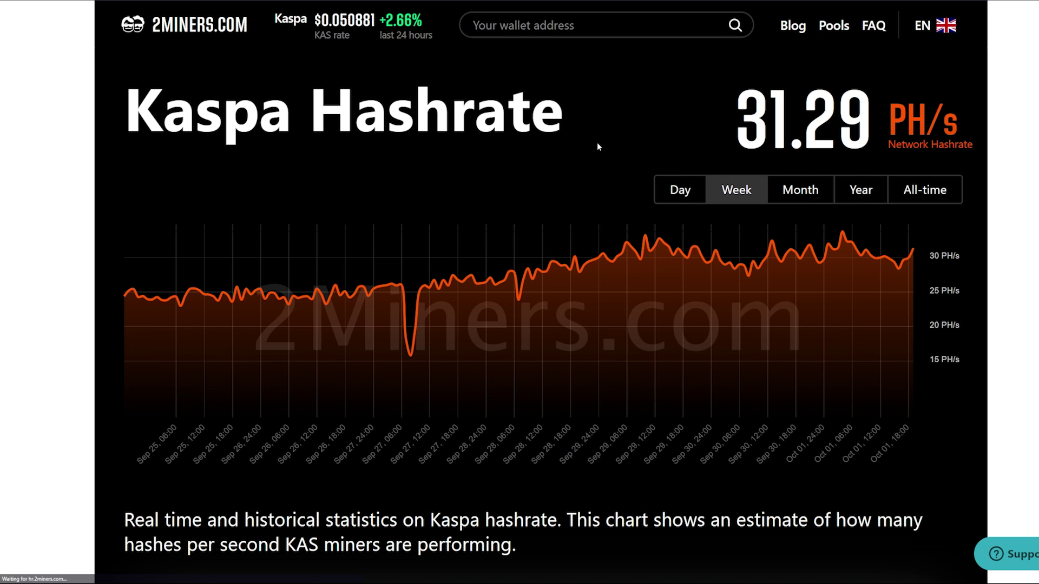
{"action": "left_click", "coordinate": [942, 196]}
{"action": "left_click_drag", "start_coordinate": [742, 136], "coordinate": [932, 145]}
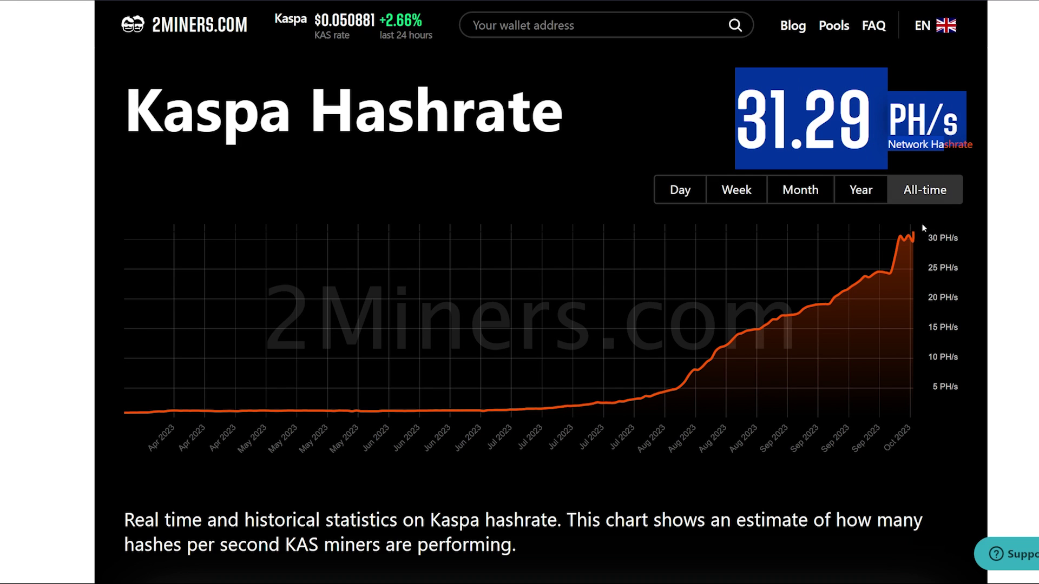
{"action": "left_click", "coordinate": [920, 238]}
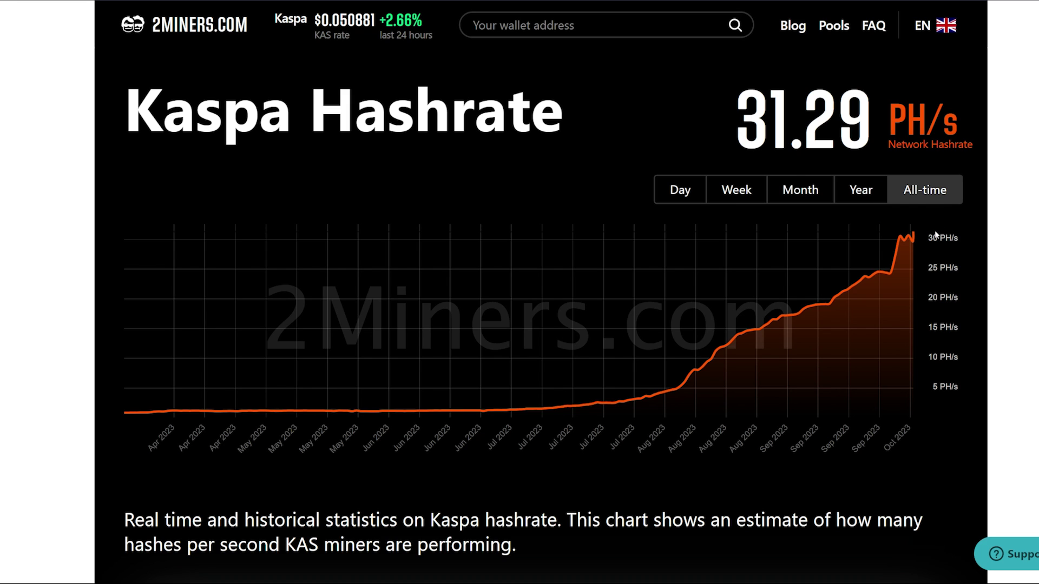
{"action": "left_click_drag", "start_coordinate": [725, 125], "coordinate": [887, 130]}
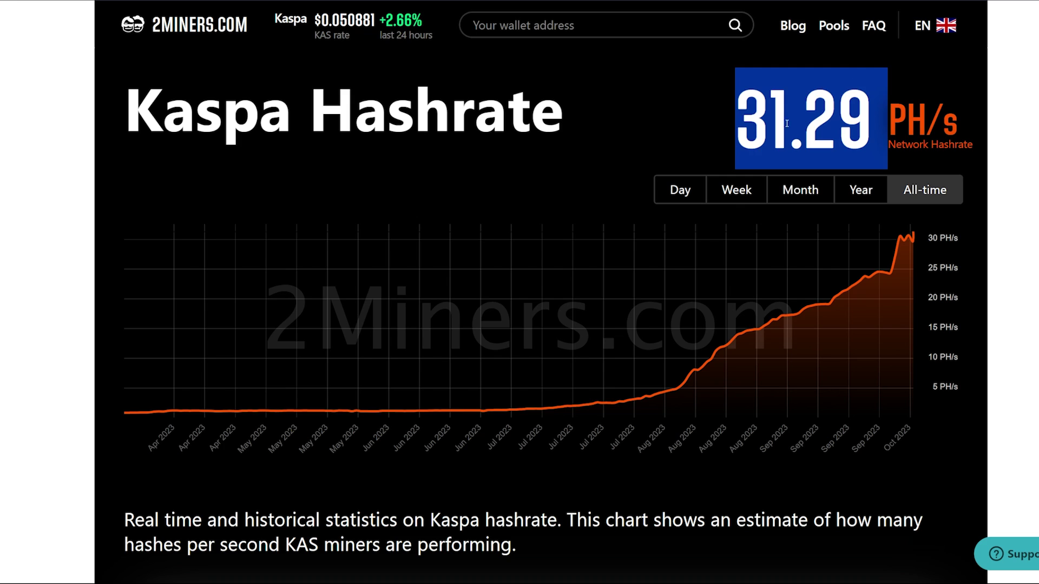
{"action": "left_click", "coordinate": [716, 126]}
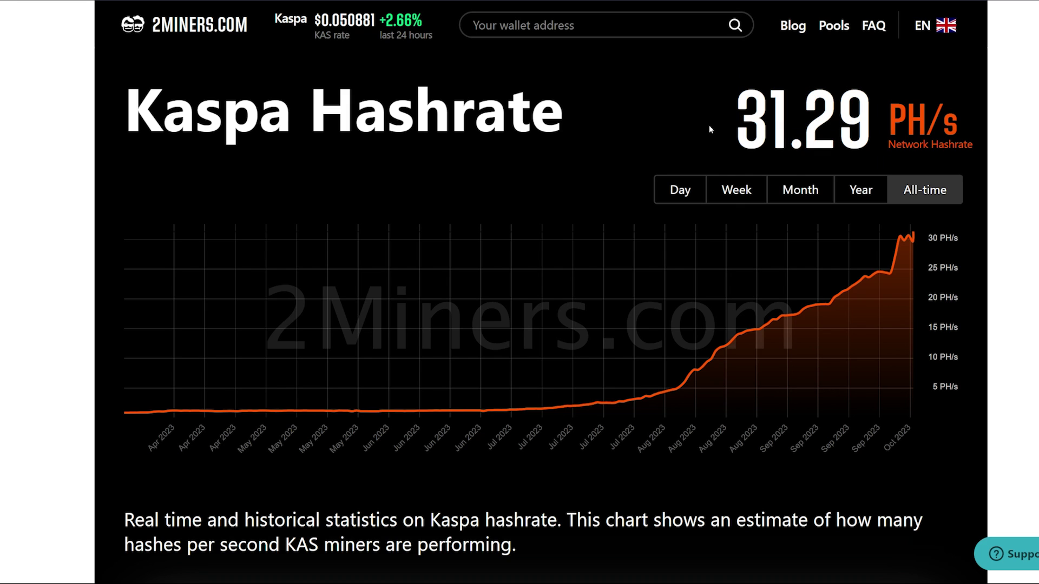
{"action": "left_click_drag", "start_coordinate": [710, 126], "coordinate": [887, 122]}
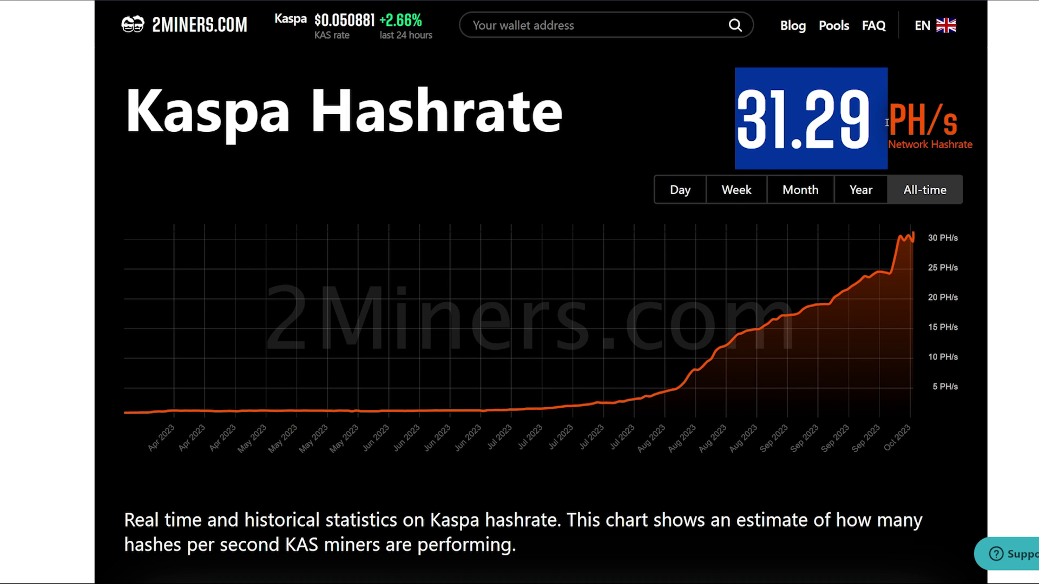
{"action": "left_click", "coordinate": [791, 124]}
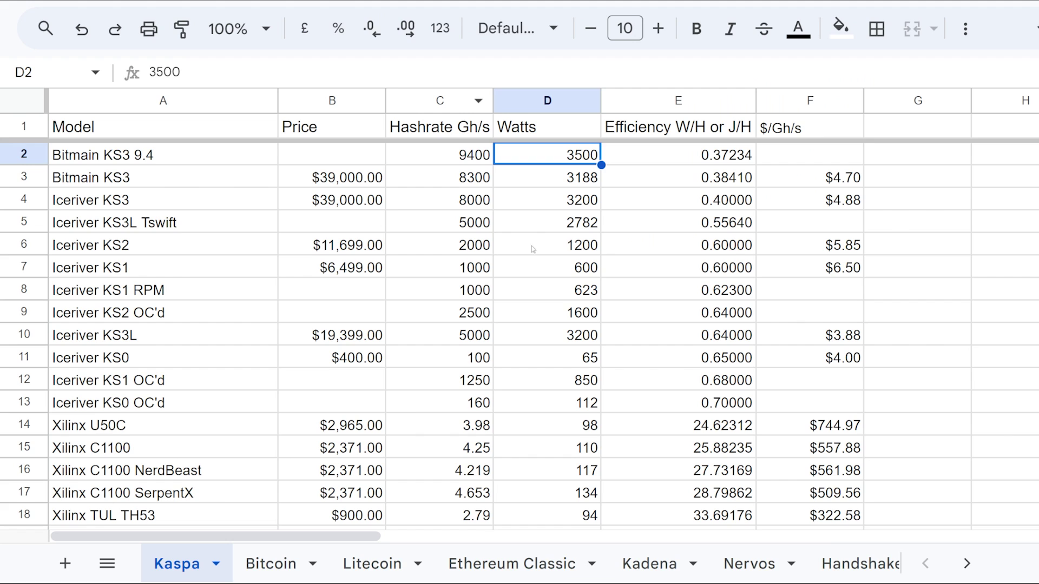
{"action": "left_click", "coordinate": [533, 249]}
- Review the Iceriver model rows 9–13 and their efficiency formulas in the Kaspa sheet
{"action": "scroll", "coordinate": [198, 336], "scroll_direction": "down", "scroll_amount": 1}
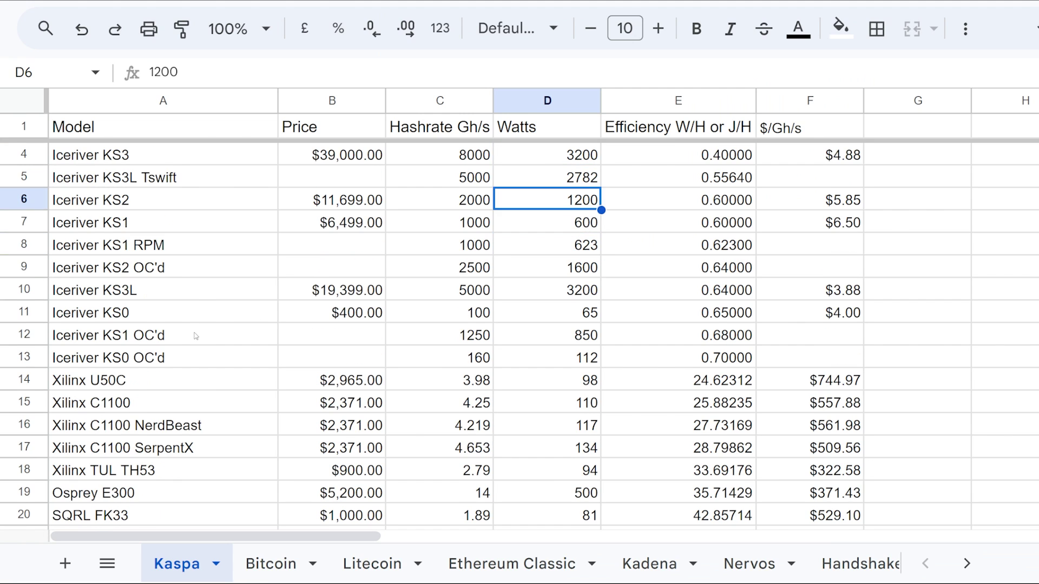
{"action": "scroll", "coordinate": [185, 344], "scroll_direction": "up", "scroll_amount": 1}
{"action": "left_click", "coordinate": [147, 402]}
{"action": "left_click", "coordinate": [735, 411]}
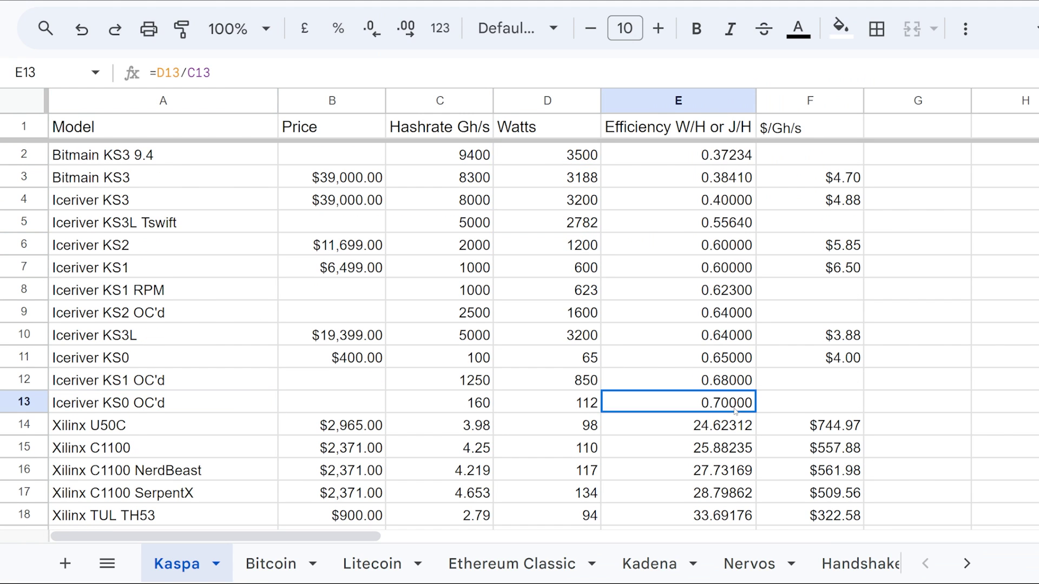
{"action": "left_click_drag", "start_coordinate": [779, 394], "coordinate": [128, 316]}
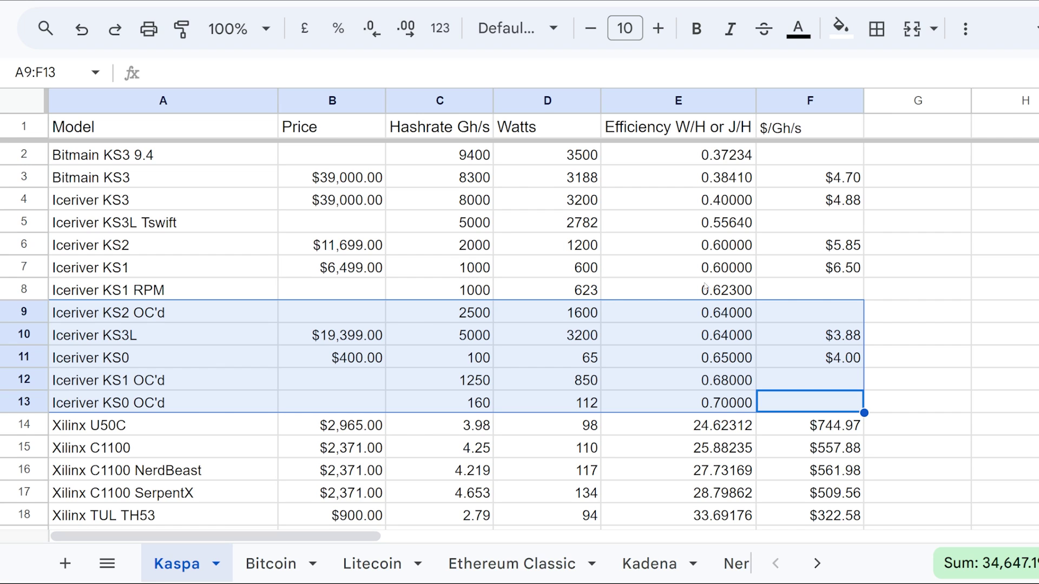
{"action": "left_click", "coordinate": [715, 331]}
{"action": "left_click_drag", "start_coordinate": [714, 403], "coordinate": [694, 310]}
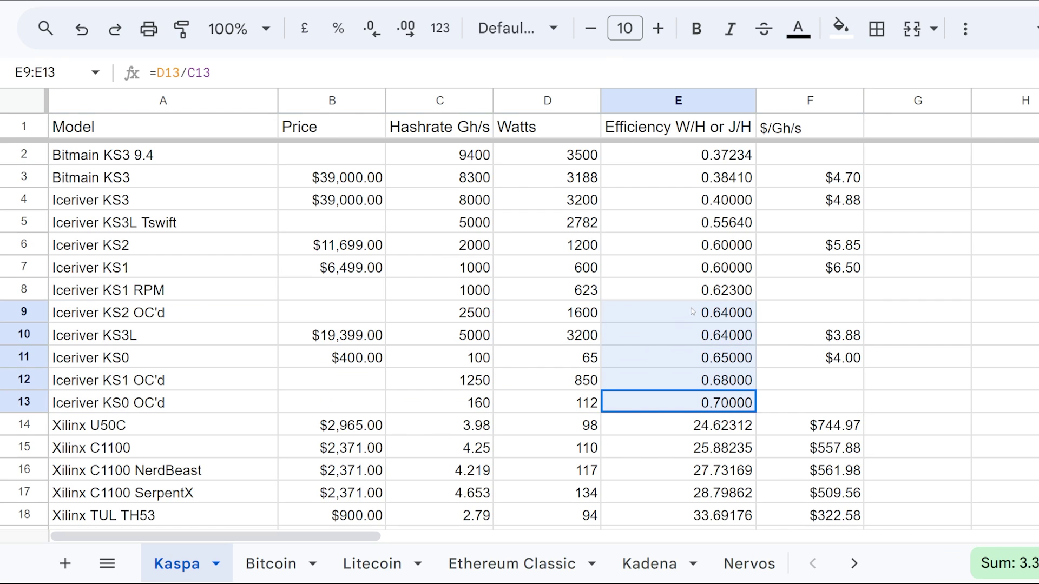
{"action": "left_click", "coordinate": [692, 312]}
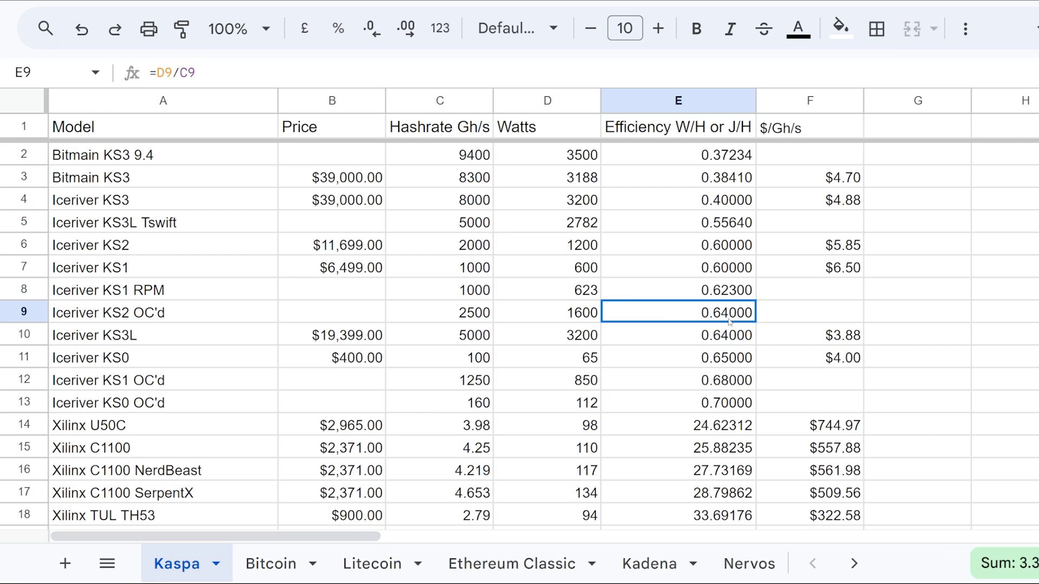
{"action": "left_click", "coordinate": [129, 252]}
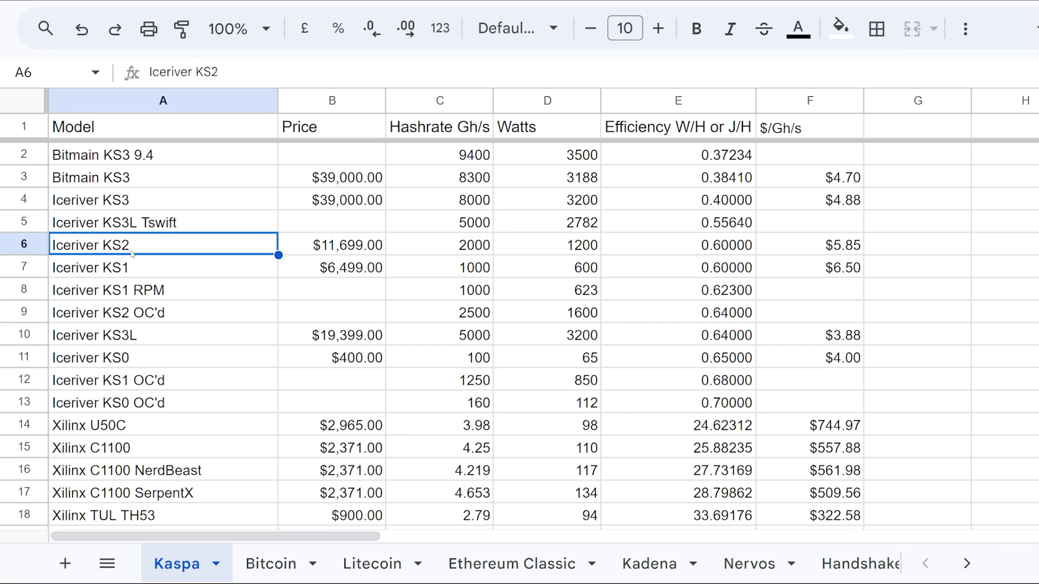
{"action": "left_click", "coordinate": [111, 276]}
{"action": "left_click", "coordinate": [135, 198]}
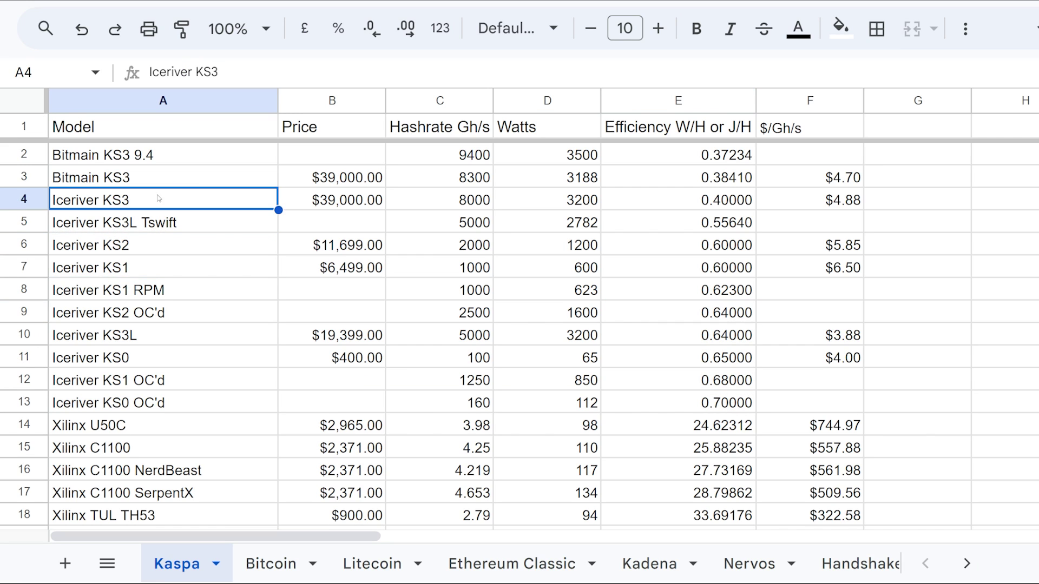
{"action": "left_click", "coordinate": [720, 360]}
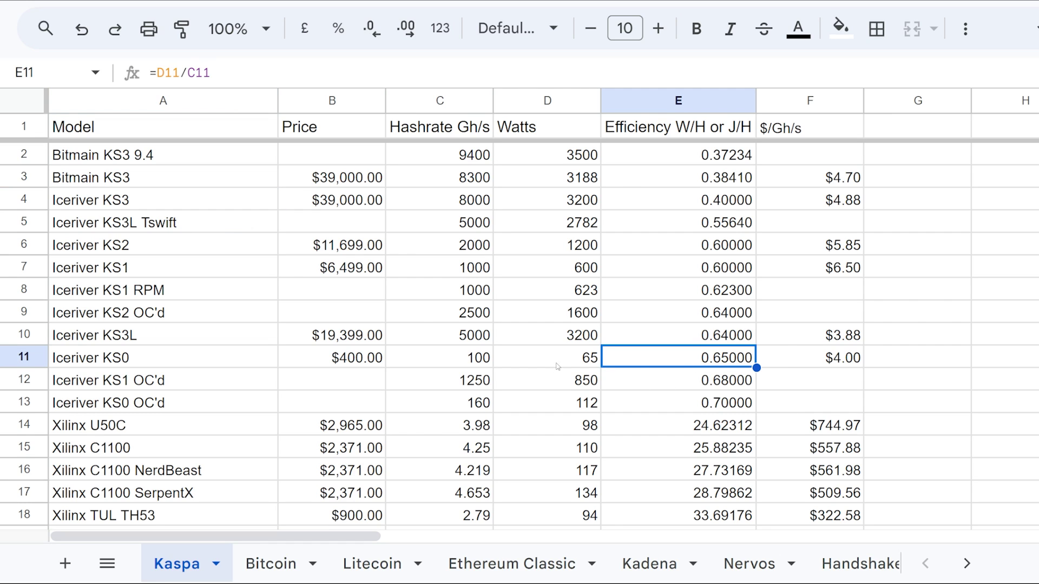
- Compare KS1 OC'd (1250 Gh/s, 850 W, 0.68 efficiency) against the KS1 RPM's 0.623 efficiency
{"action": "left_click", "coordinate": [480, 384]}
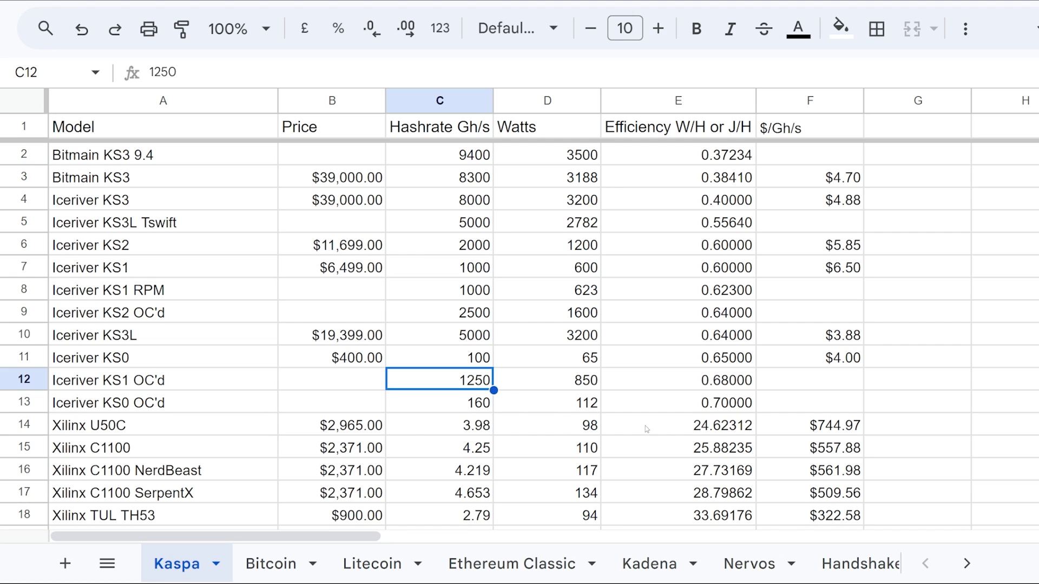
{"action": "left_click", "coordinate": [691, 384]}
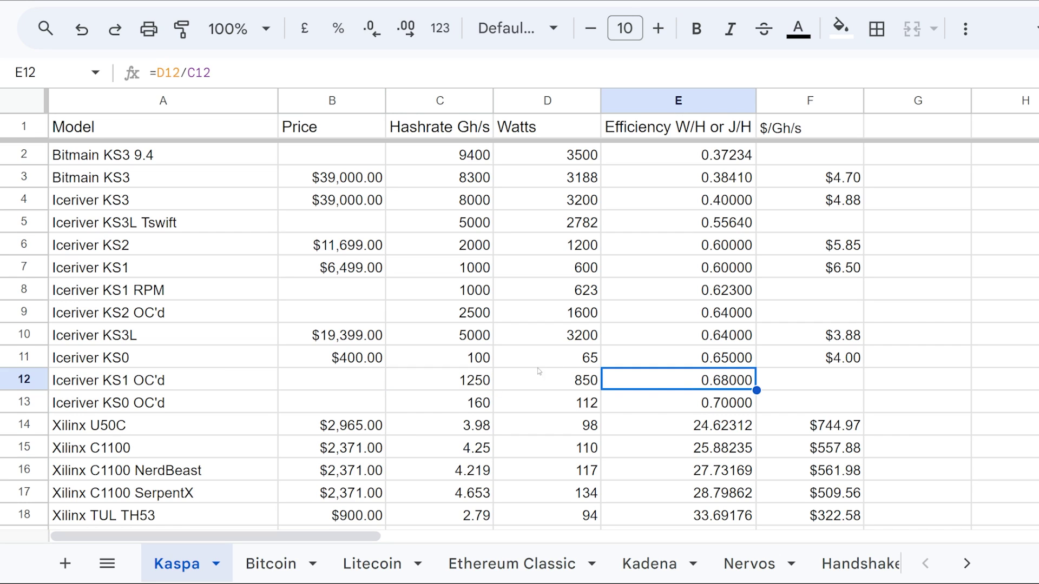
{"action": "left_click", "coordinate": [464, 386]}
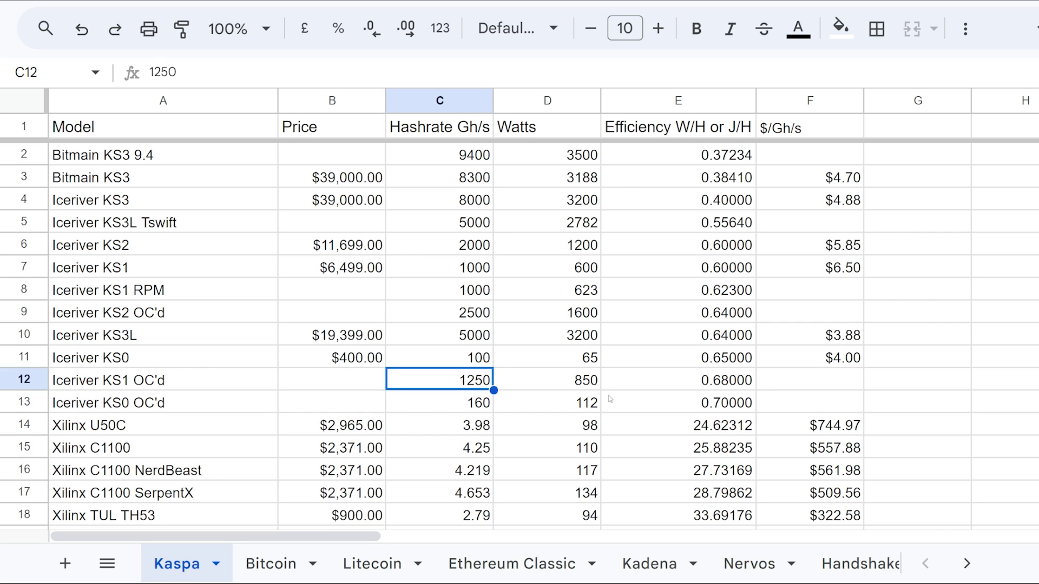
{"action": "left_click", "coordinate": [714, 385]}
{"action": "left_click", "coordinate": [713, 403]}
{"action": "left_click", "coordinate": [154, 383]}
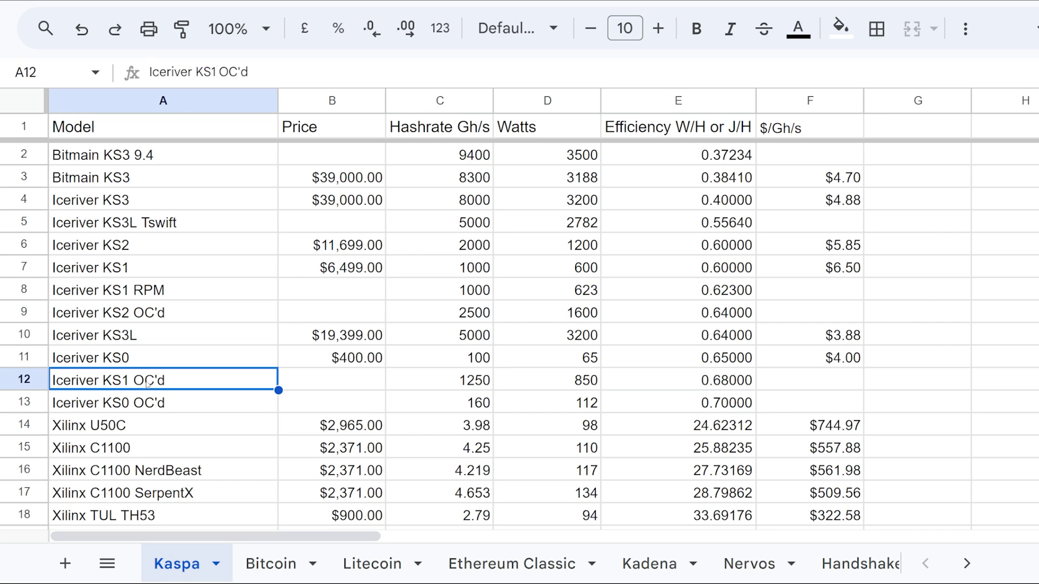
{"action": "left_click", "coordinate": [462, 385]}
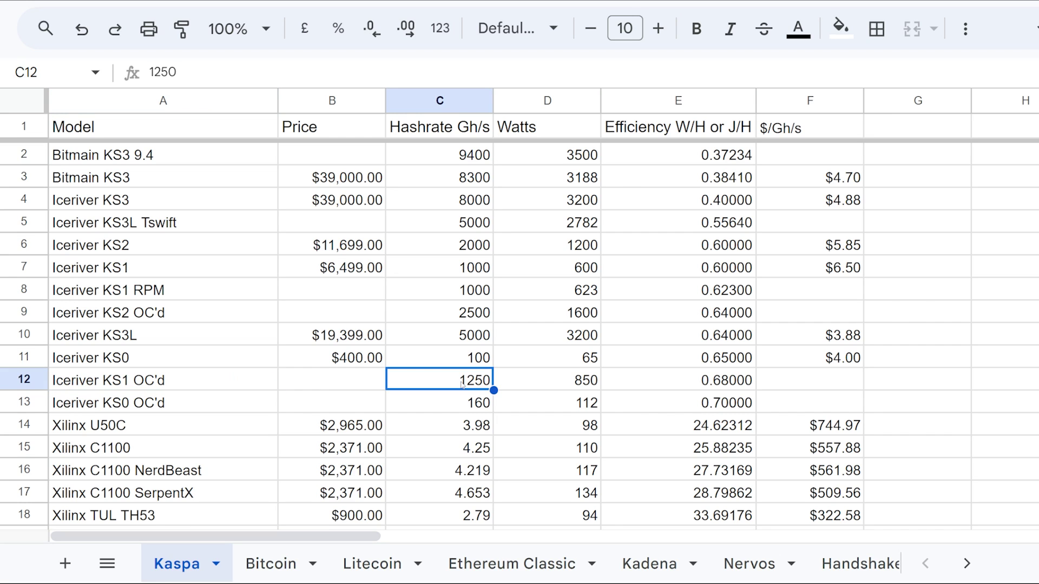
{"action": "left_click", "coordinate": [576, 386]}
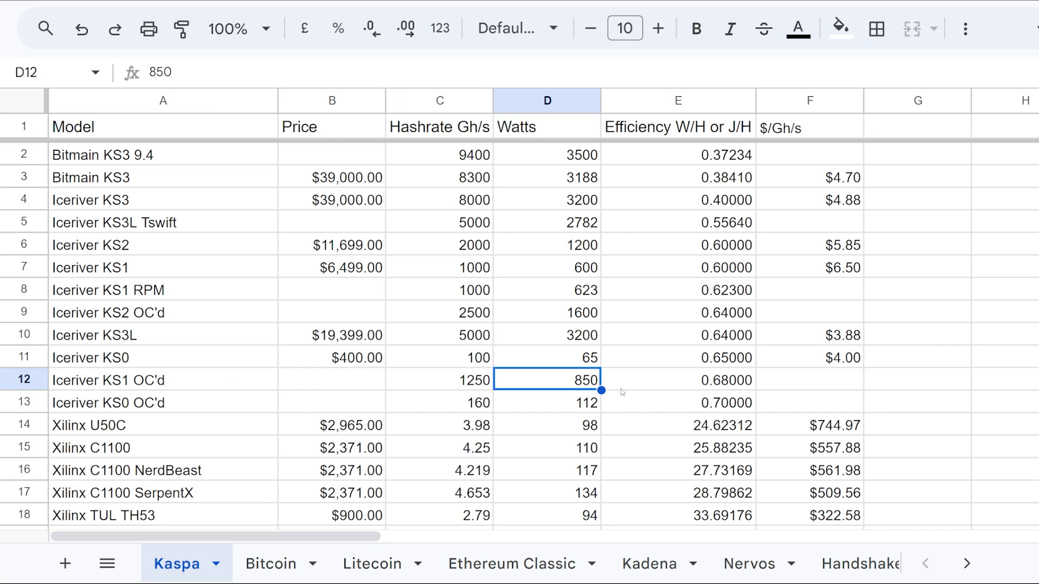
{"action": "left_click", "coordinate": [705, 386]}
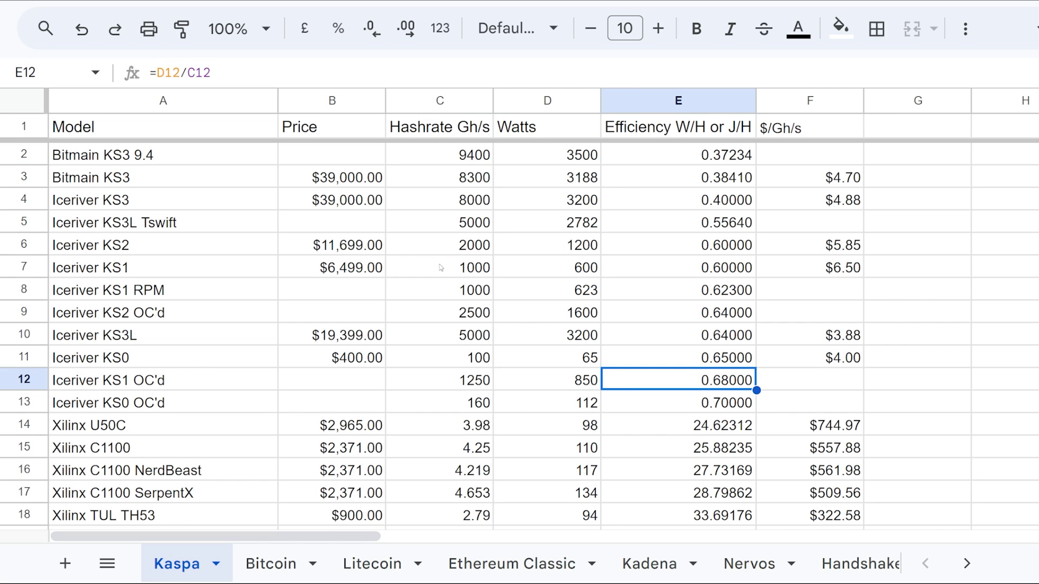
{"action": "left_click", "coordinate": [716, 295]}
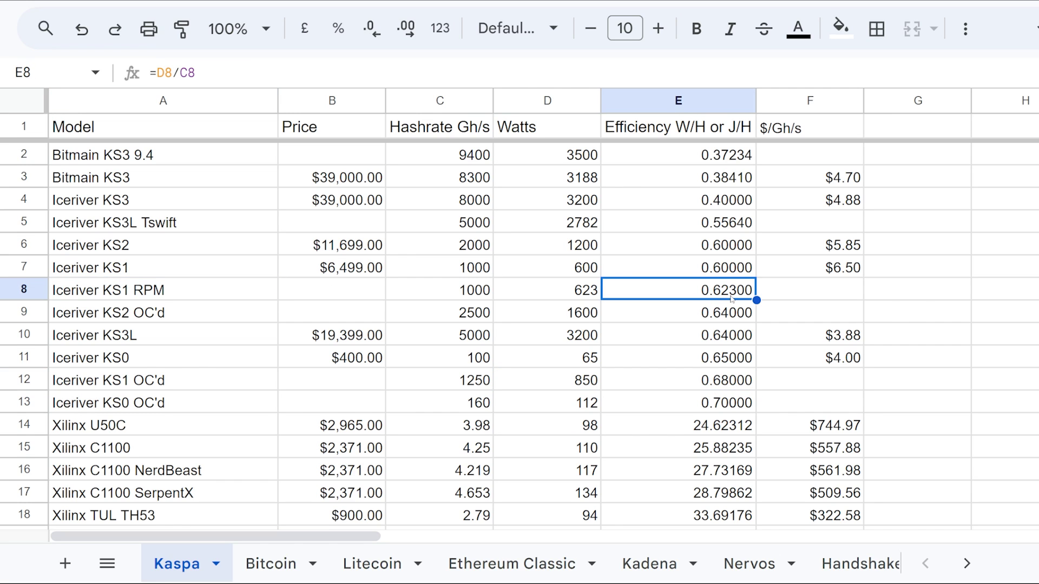
{"action": "left_click", "coordinate": [730, 383]}
{"action": "left_click", "coordinate": [718, 299]}
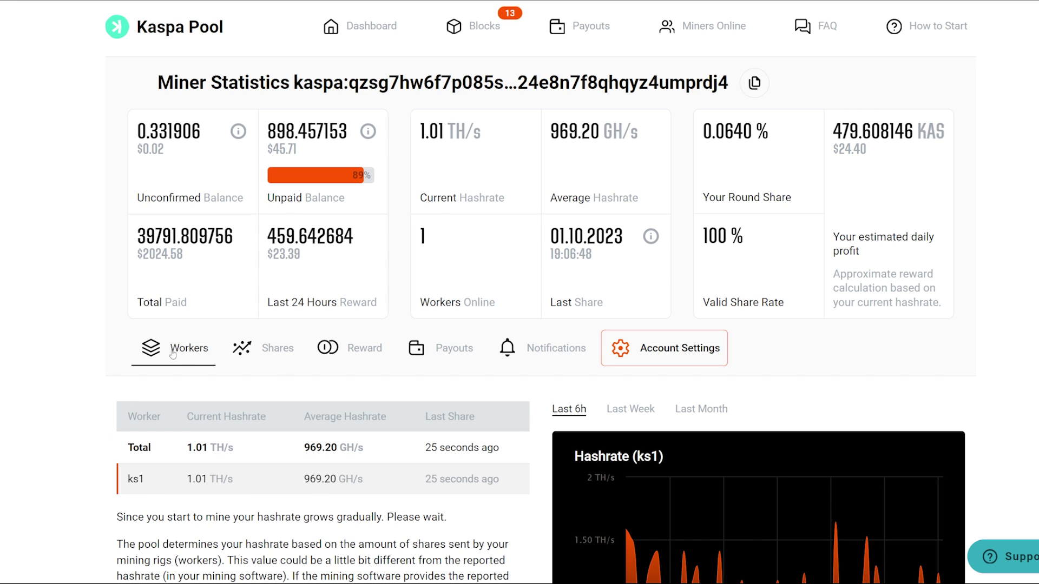
- Reload the 2Miners miner statistics and scroll to the workers table showing ks1 at 1.01 TH/s
{"action": "key", "text": "F5"}
{"action": "scroll", "coordinate": [94, 345], "scroll_direction": "down", "scroll_amount": 1}
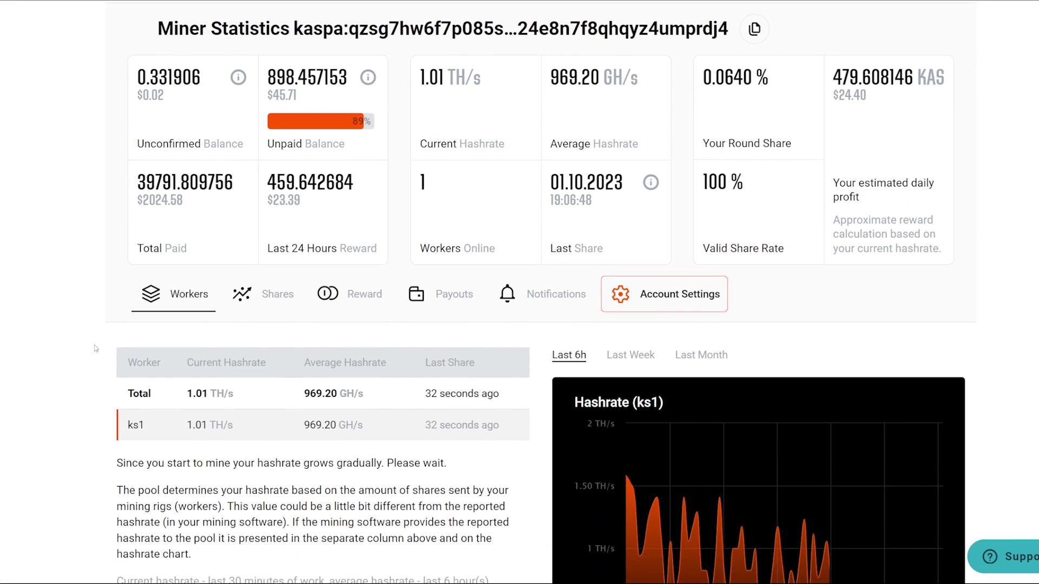
{"action": "scroll", "coordinate": [95, 343], "scroll_direction": "up", "scroll_amount": 2}
{"action": "scroll", "coordinate": [94, 343], "scroll_direction": "down", "scroll_amount": 1}
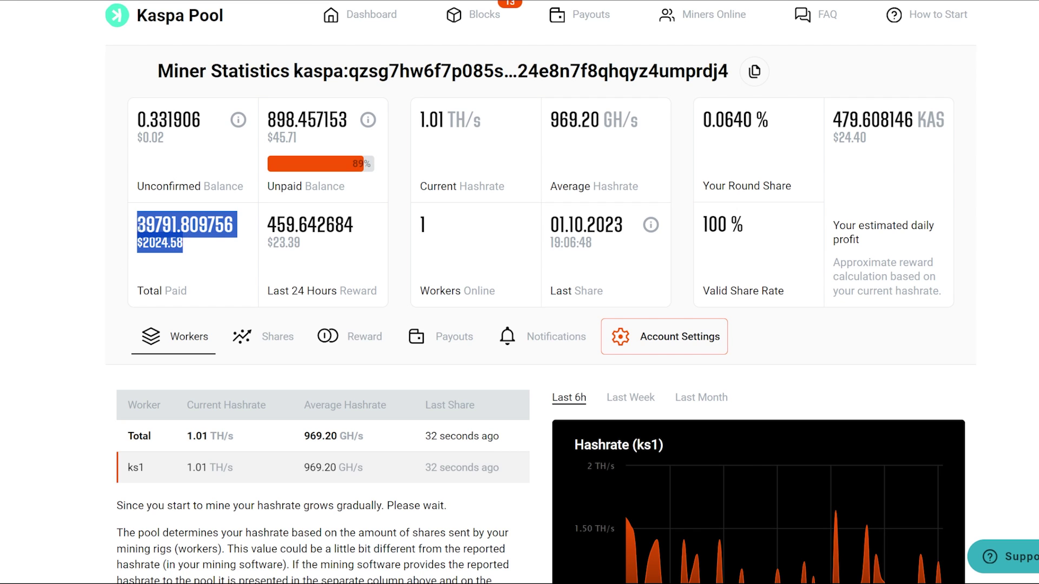
{"action": "left_click", "coordinate": [112, 231]}
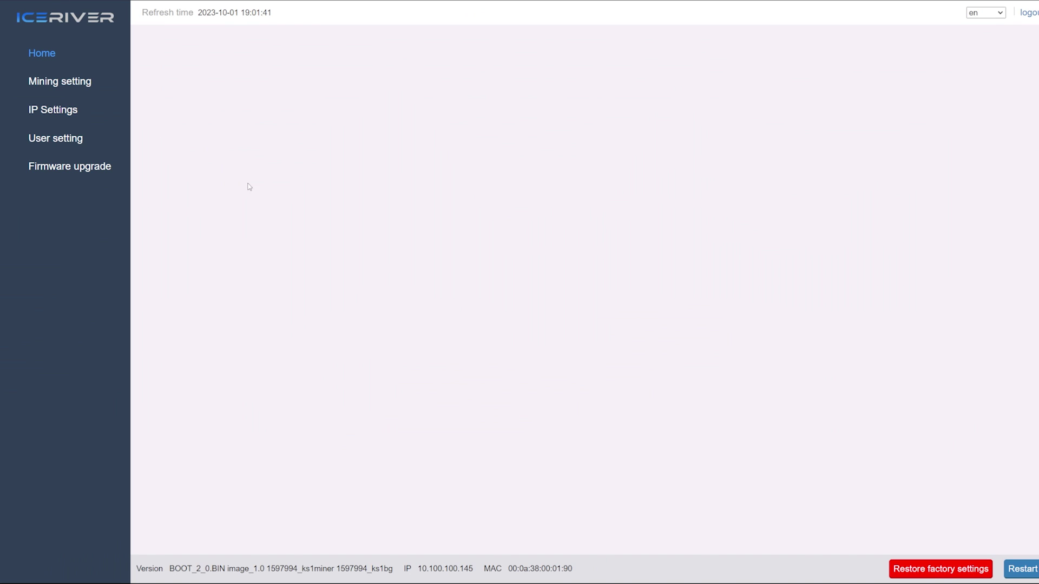
- Refresh the miner's Home dashboard and look over the hashrate cards and hash board table
{"action": "left_click", "coordinate": [44, 55]}
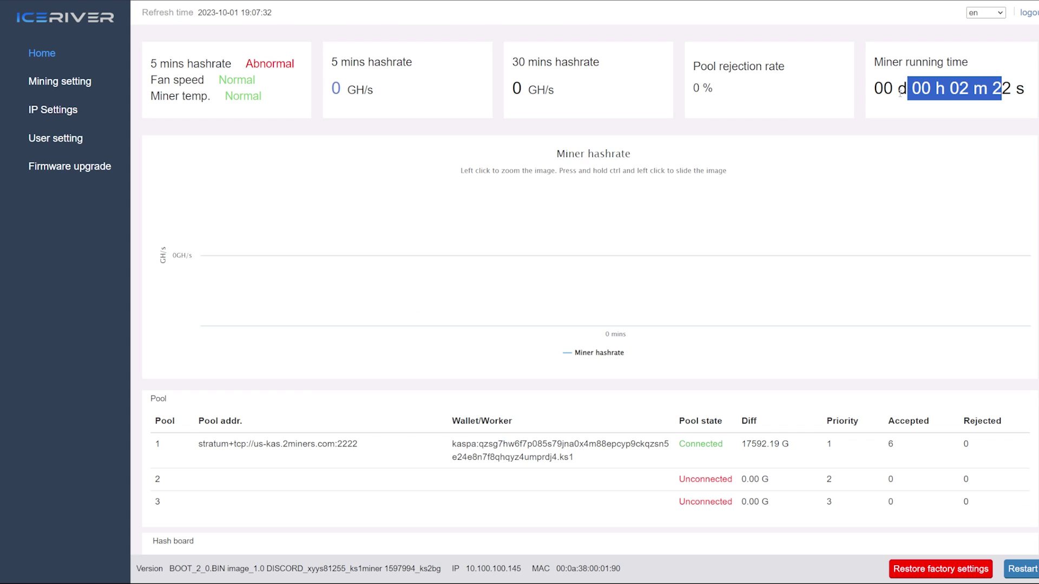
{"action": "key", "text": "F5"}
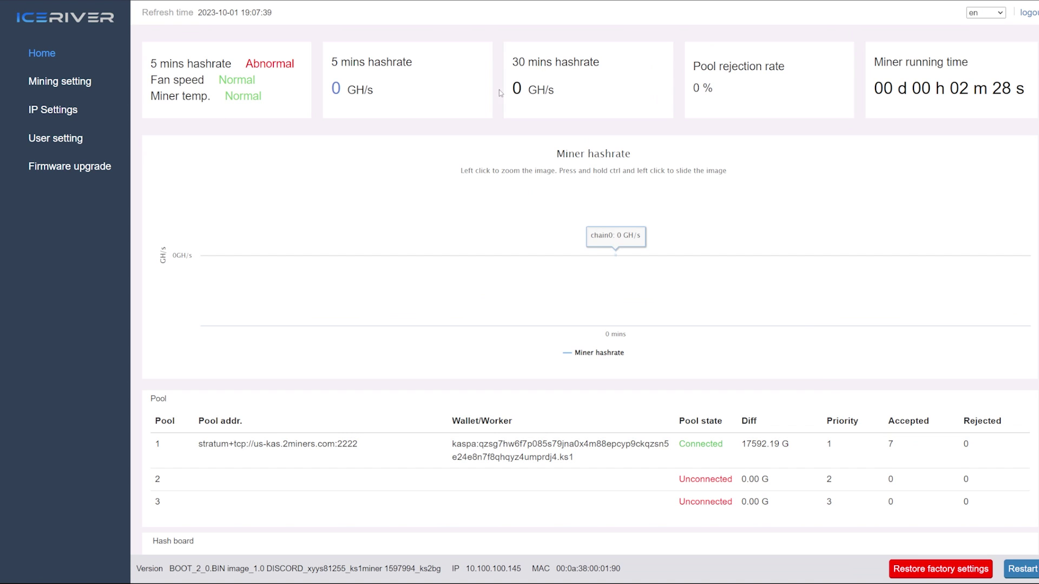
{"action": "left_click_drag", "start_coordinate": [574, 92], "coordinate": [357, 77]}
{"action": "scroll", "coordinate": [611, 203], "scroll_direction": "down", "scroll_amount": 3}
{"action": "left_click_drag", "start_coordinate": [895, 424], "coordinate": [649, 395]}
{"action": "left_click", "coordinate": [661, 371]}
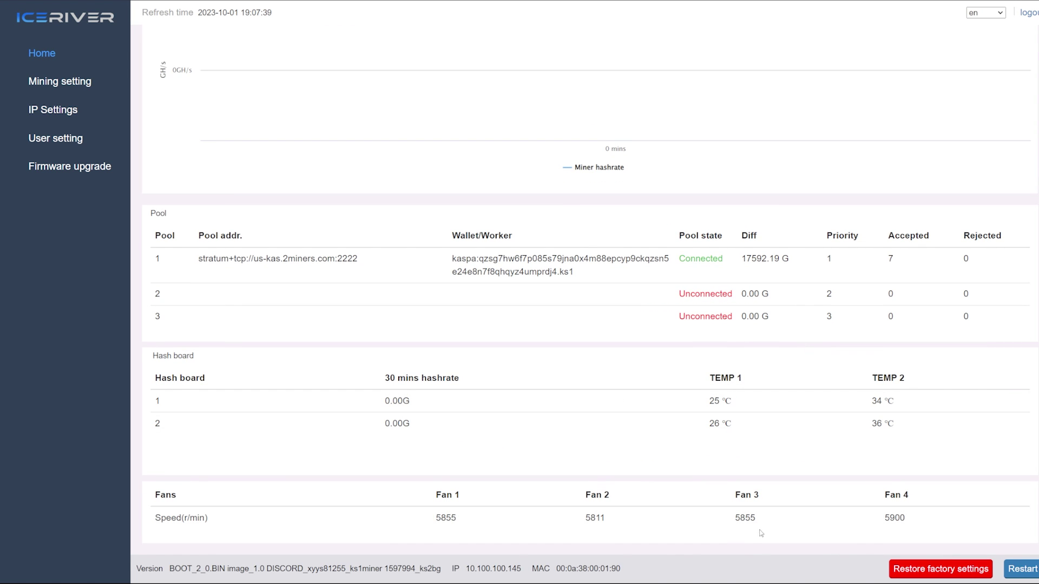
{"action": "scroll", "coordinate": [657, 432], "scroll_direction": "up", "scroll_amount": 3}
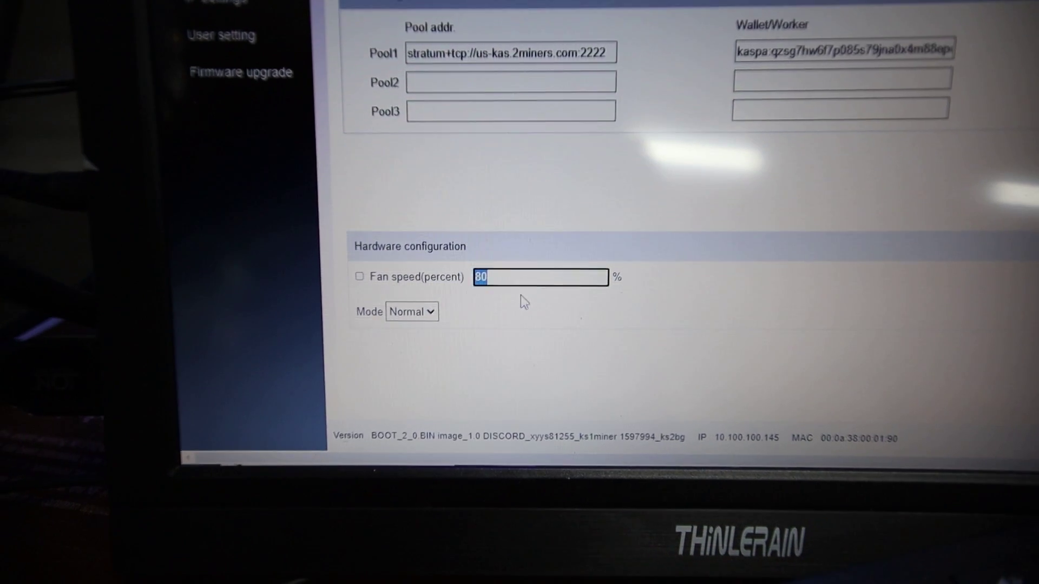
- Commit the Fan speed(percent) entry and scroll the dashboard to the hashrate chart and temperature tables
{"action": "left_click", "coordinate": [521, 297]}
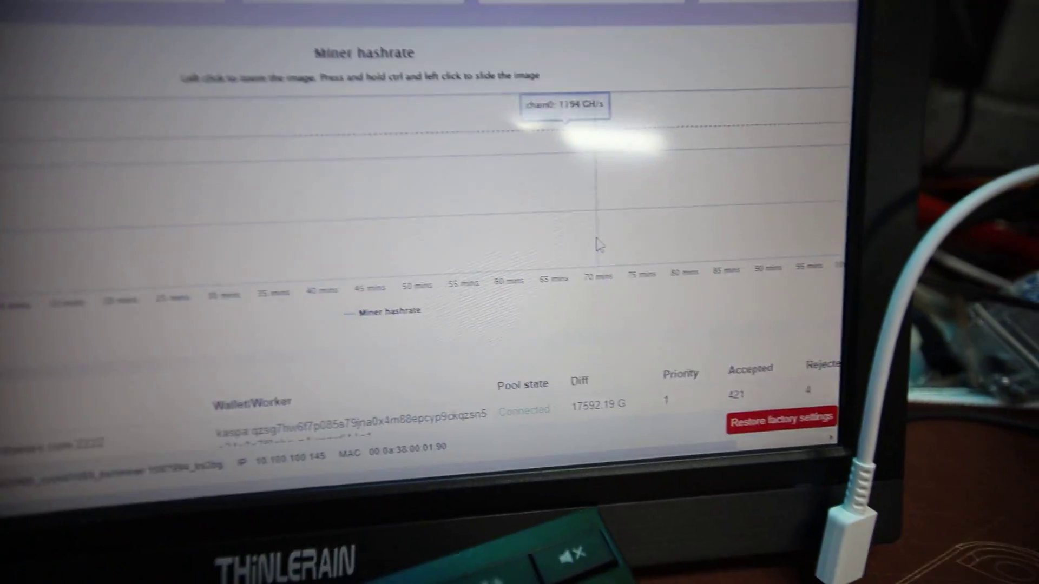
{"action": "scroll", "coordinate": [559, 233], "scroll_direction": "down", "scroll_amount": 5}
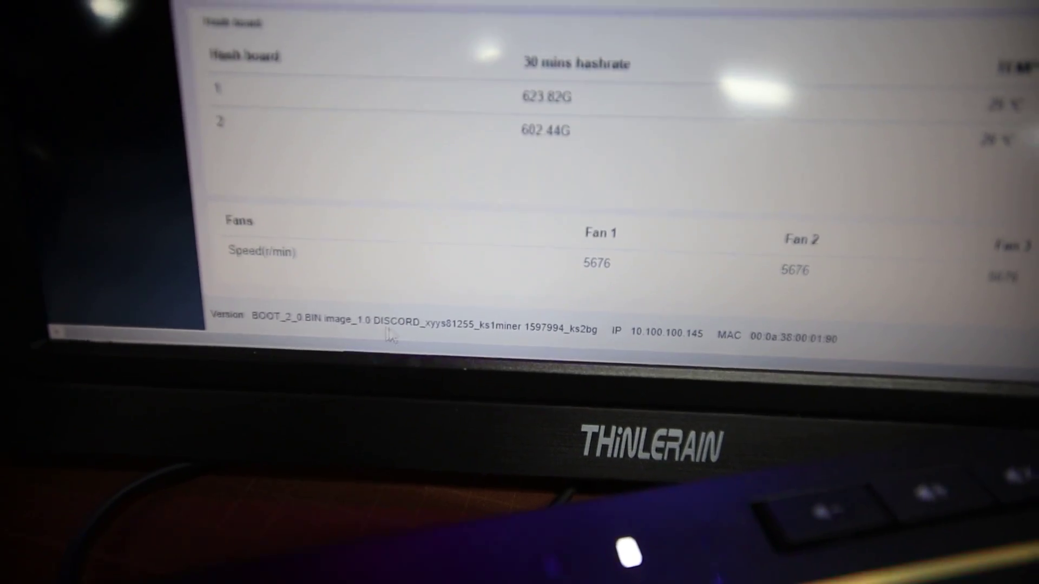
- Scroll up to the hashrate cards showing 1223 GH/s over 5 minutes and 1225 GH/s over 30
{"action": "scroll", "coordinate": [744, 212], "scroll_direction": "up", "scroll_amount": 10}
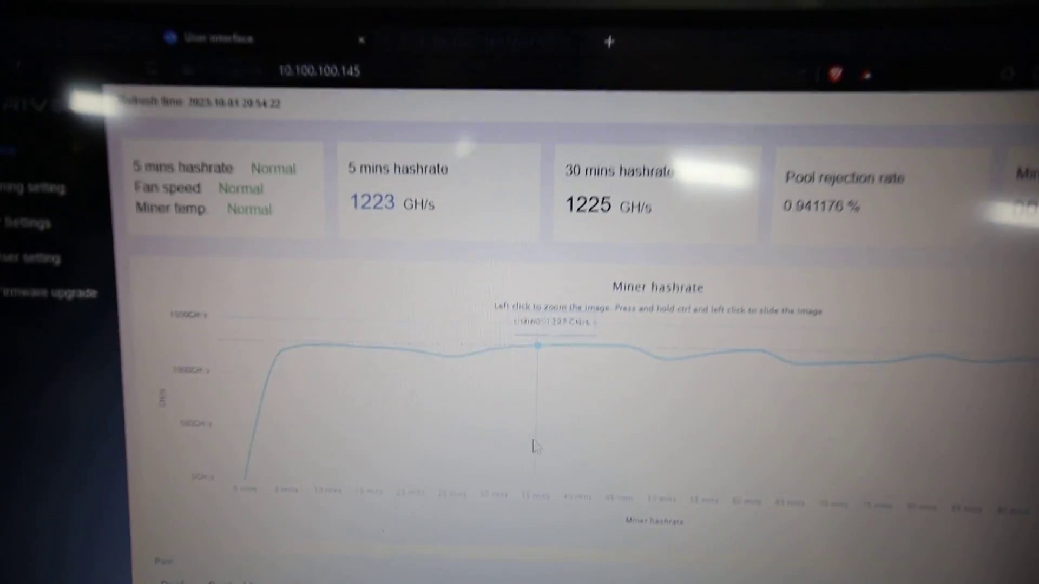